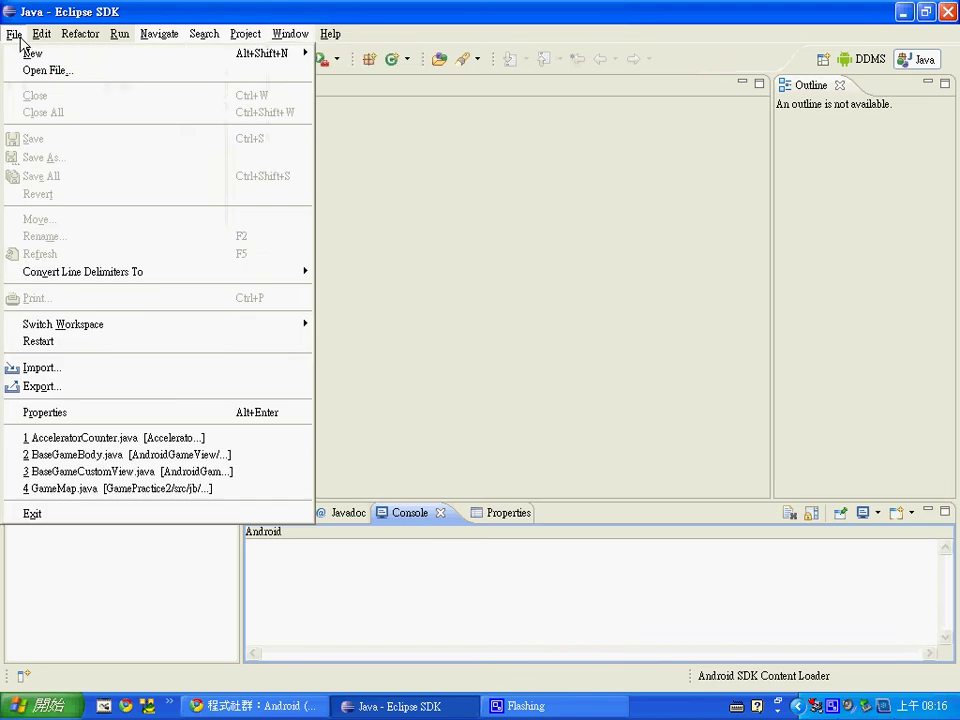
Close Eclipse and relaunch it from its desktop shortcut.
mouse_move(290, 55)
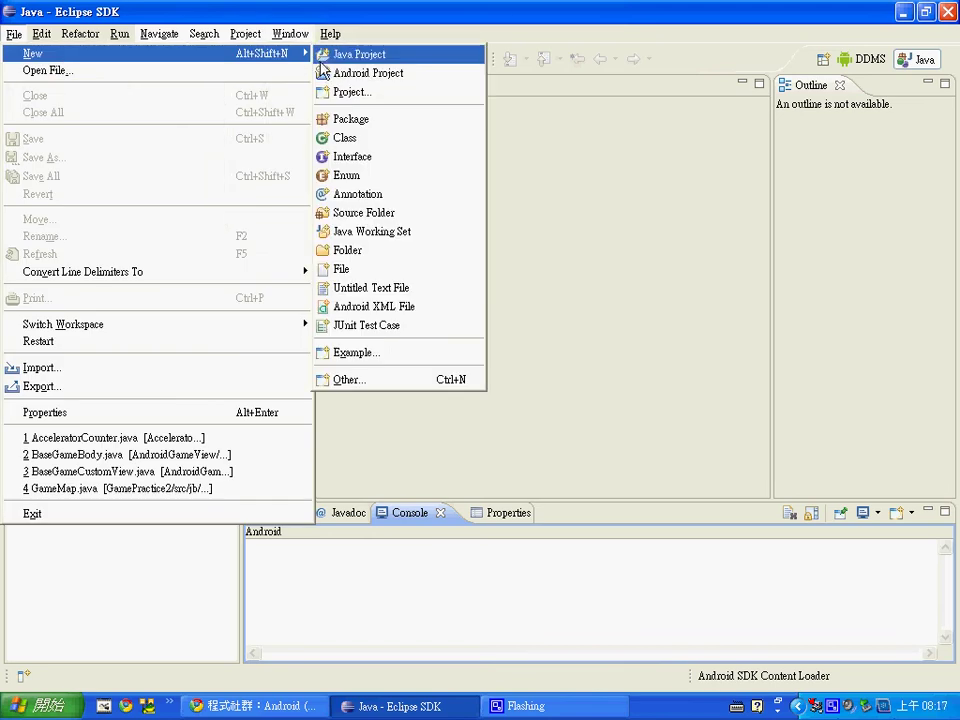
click(946, 13)
click(568, 376)
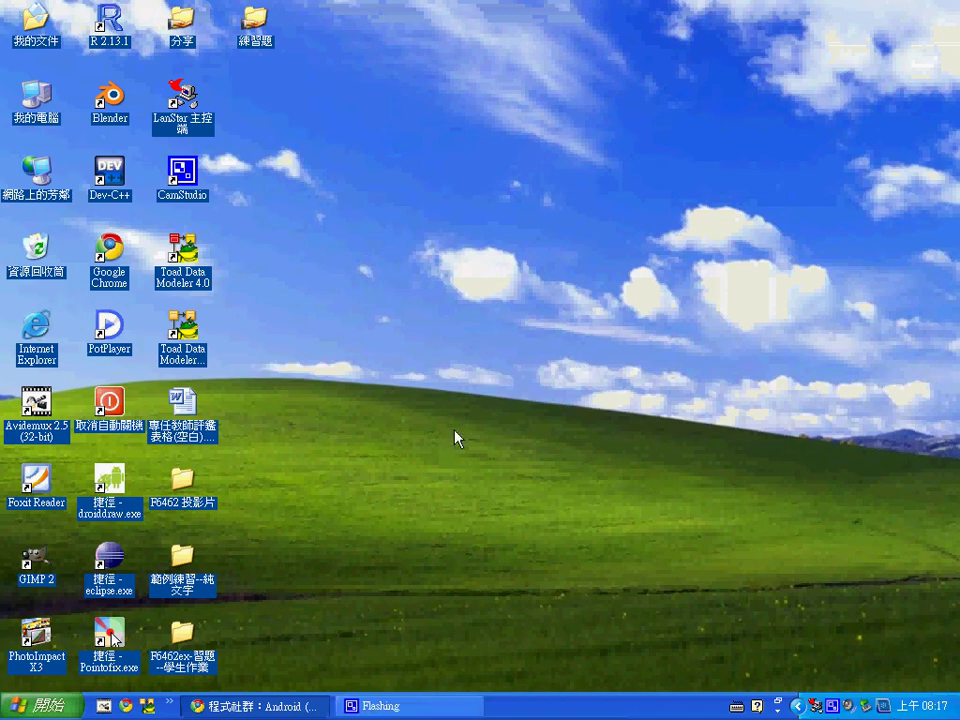
double_click(111, 564)
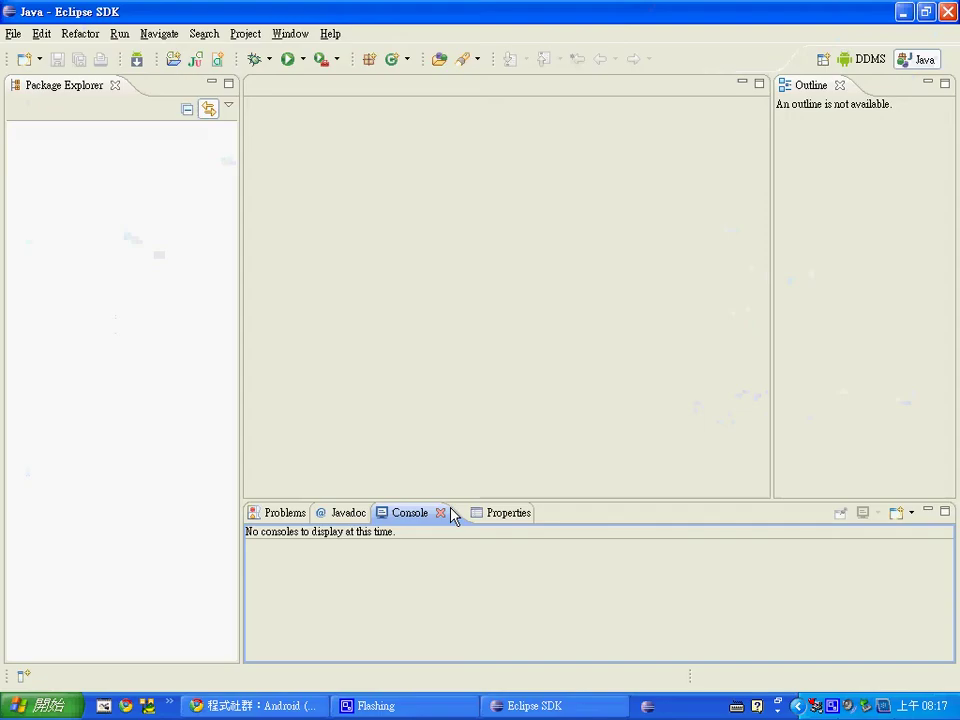
Start a new Android project and name it HelloWorld.
click(18, 36)
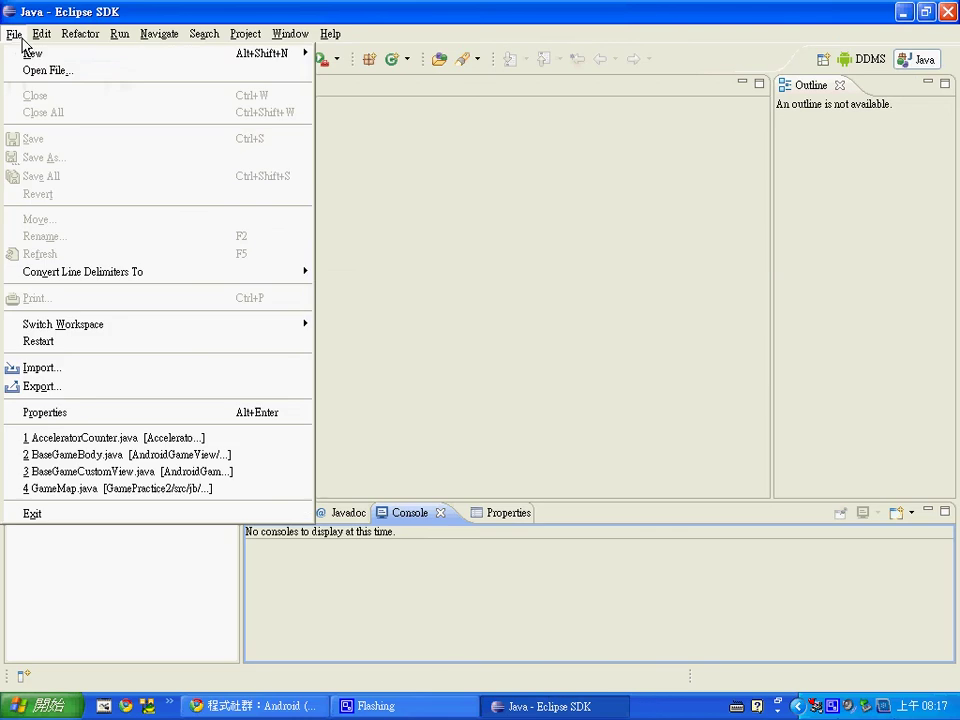
mouse_move(135, 58)
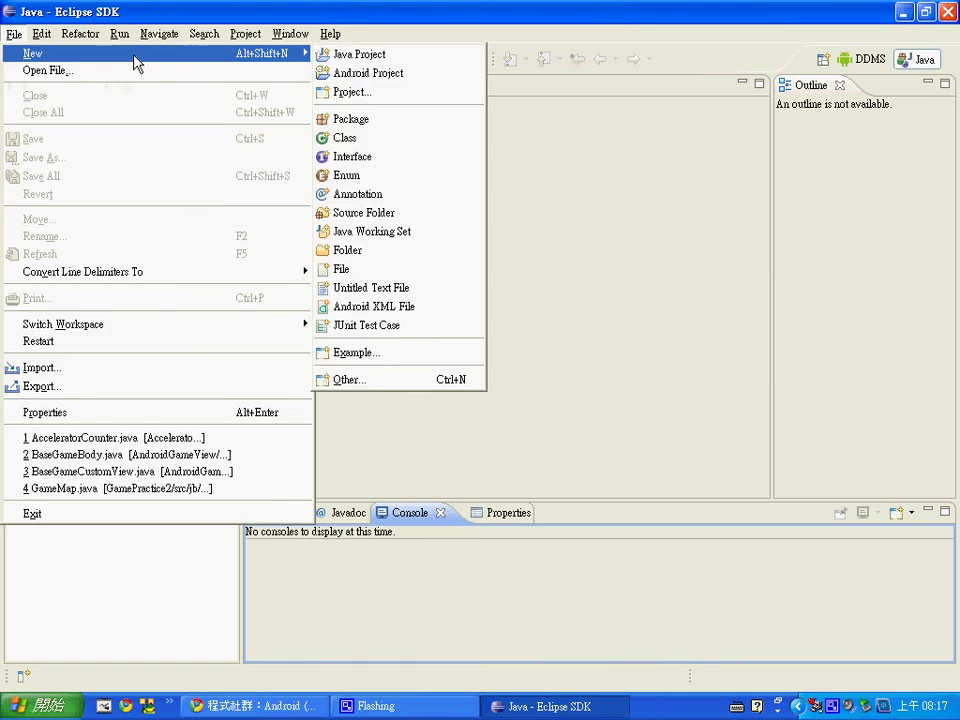
click(357, 76)
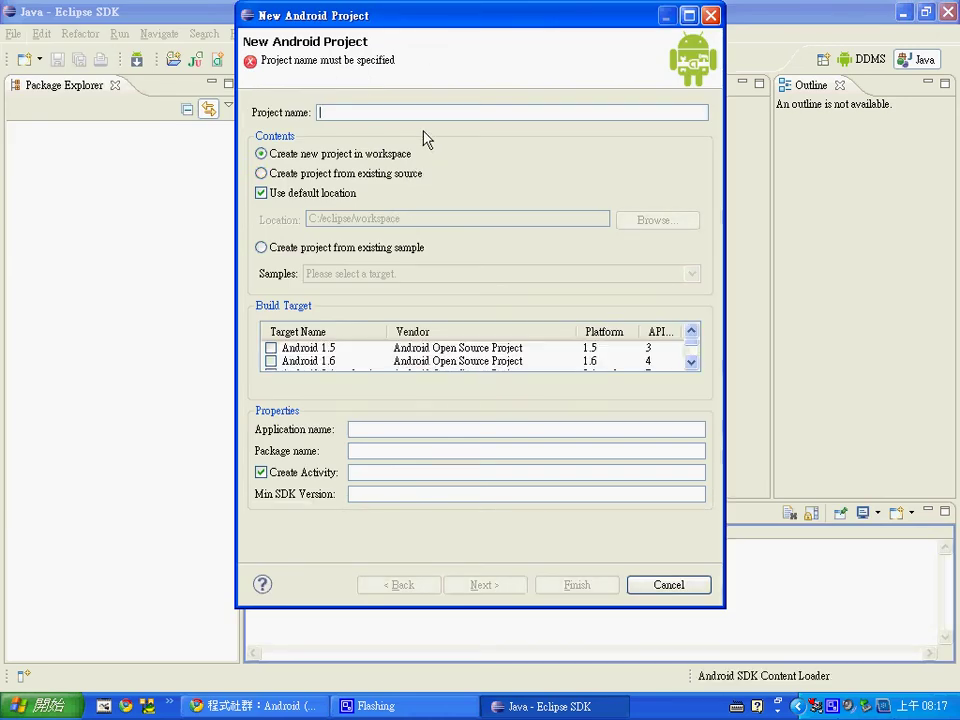
text(Hello)
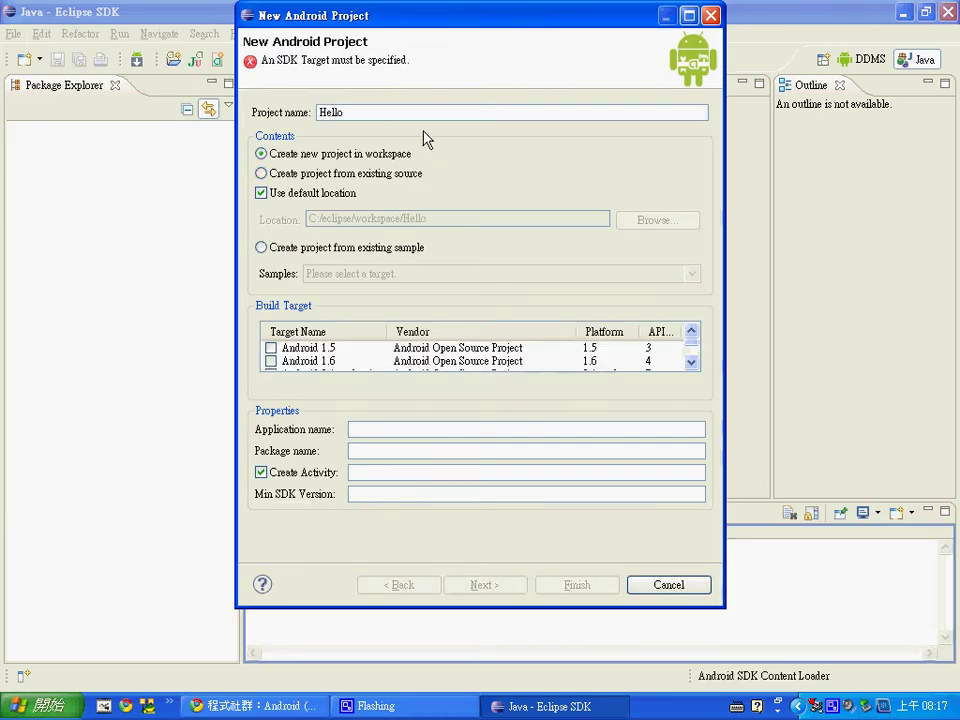
text( World)
Copy the project name HelloWorld into the application name.
drag(380, 116, 316, 112)
key(ctrl+c)
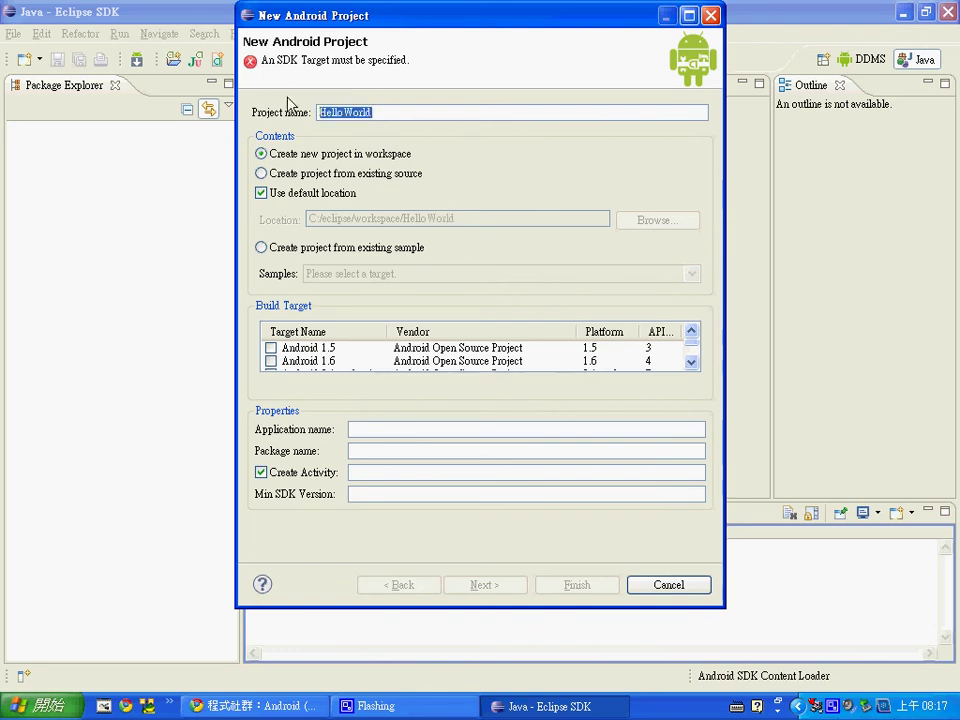
click(376, 437)
key(ctrl+v)
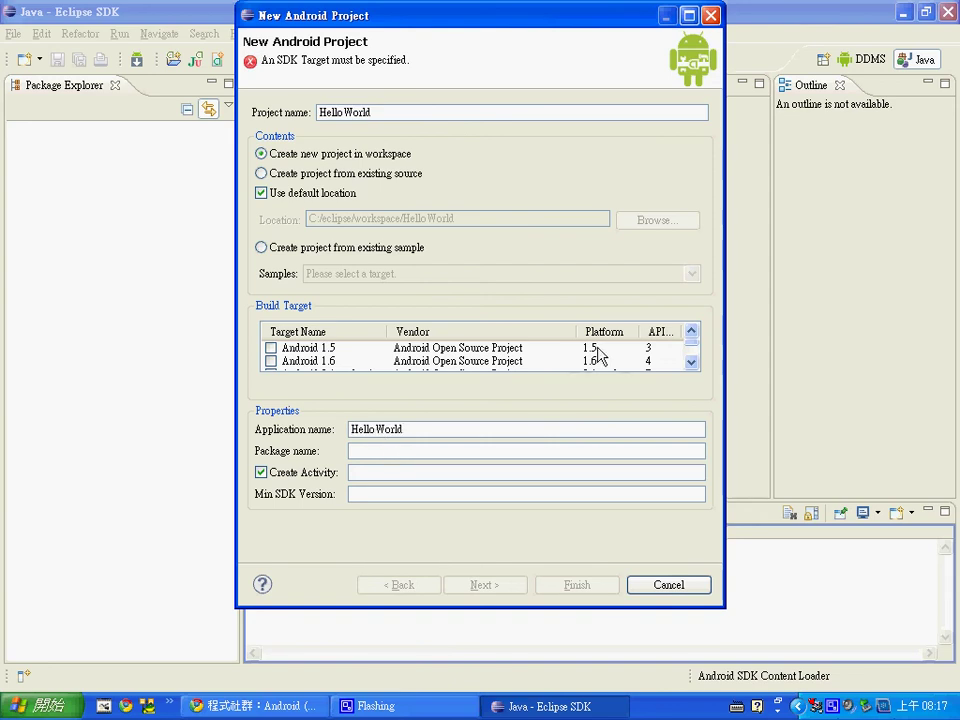
Enlarge the New Android Project dialog and set the package name to ccc.test.
drag(525, 607, 525, 681)
click(440, 529)
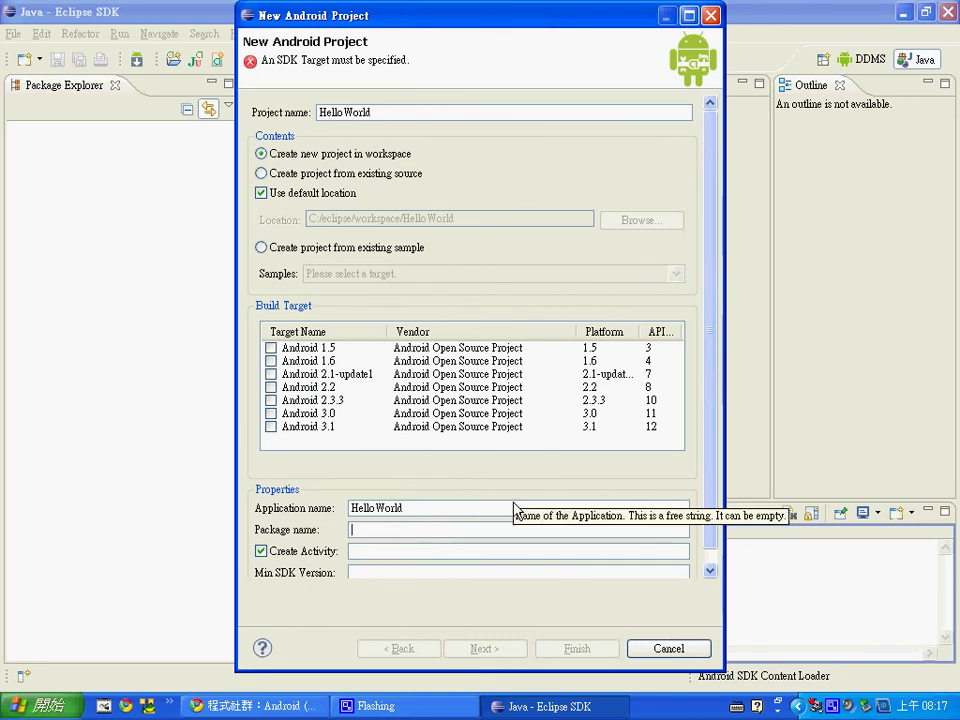
text(ccc)
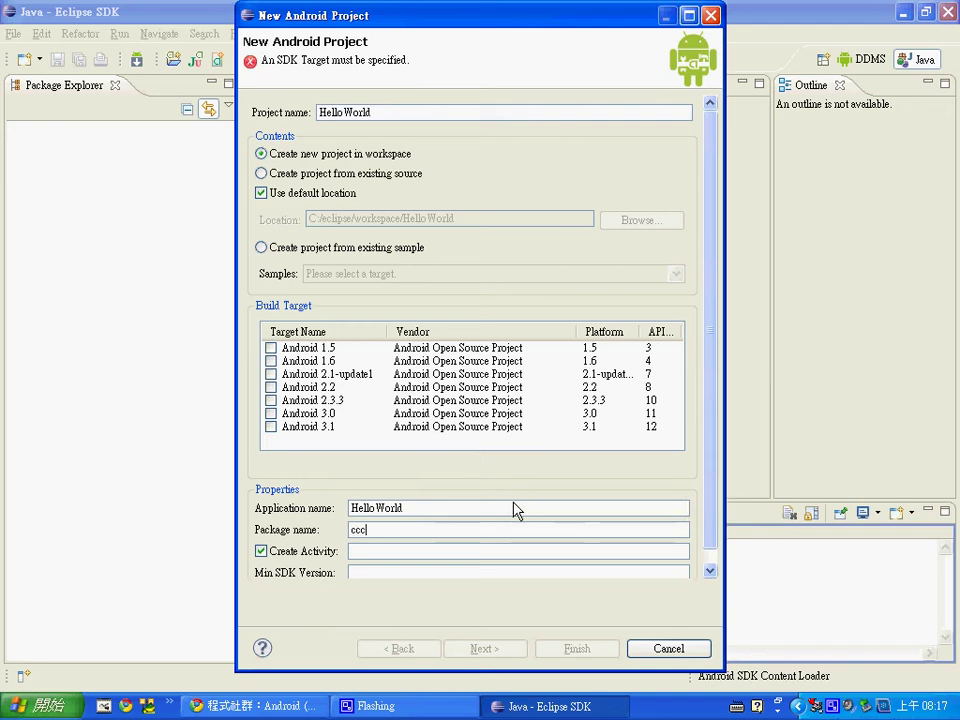
text(.test)
drag(422, 508, 350, 508)
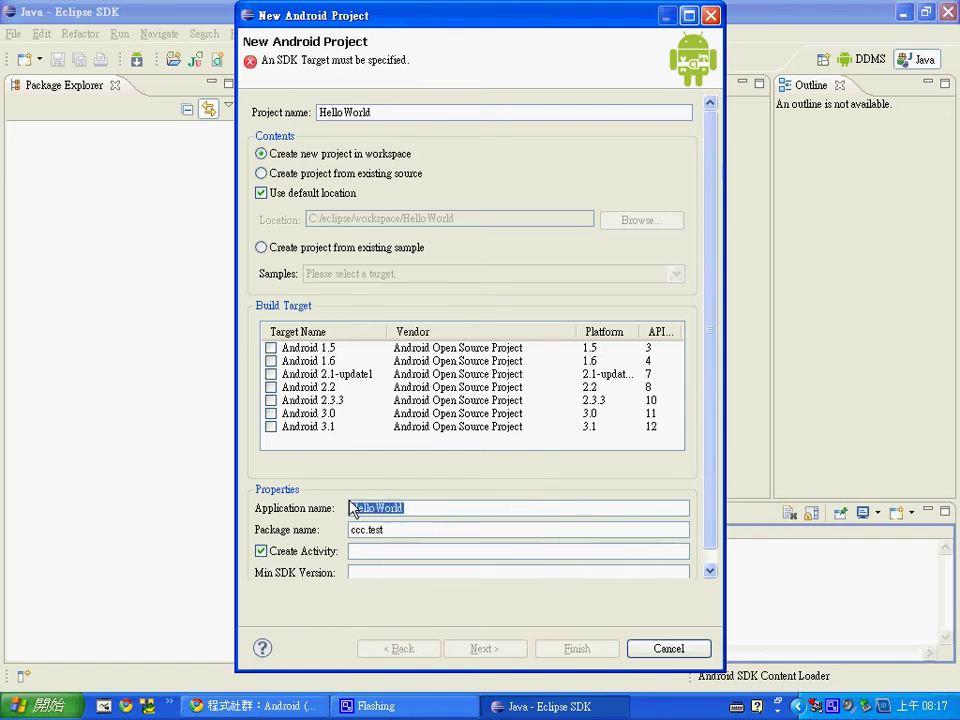
click(375, 573)
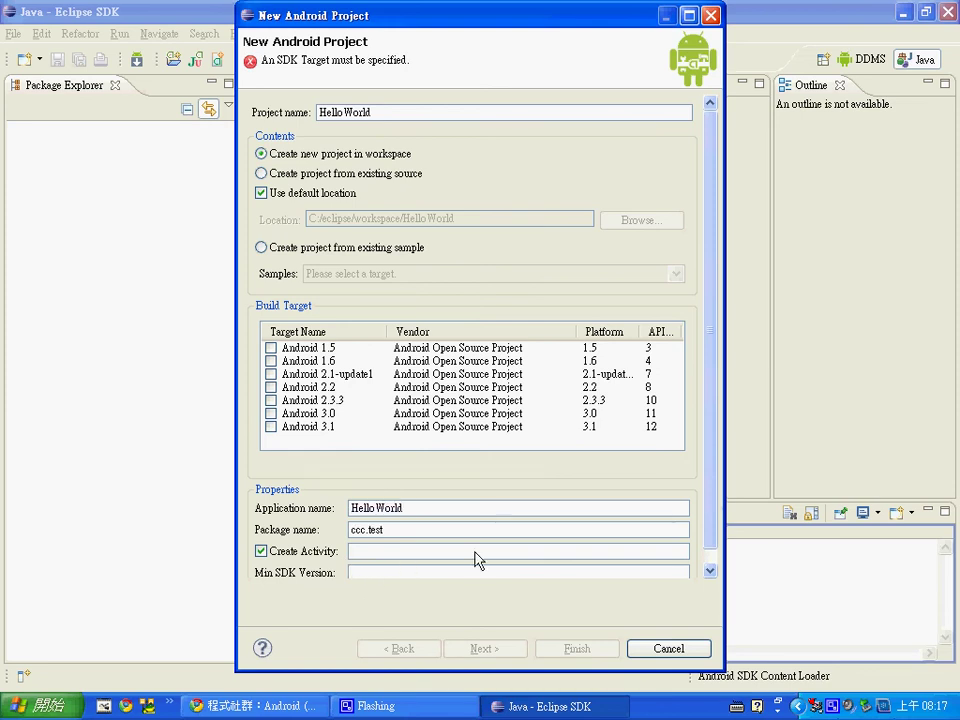
Choose Android 2.2 as the project's build target.
click(710, 571)
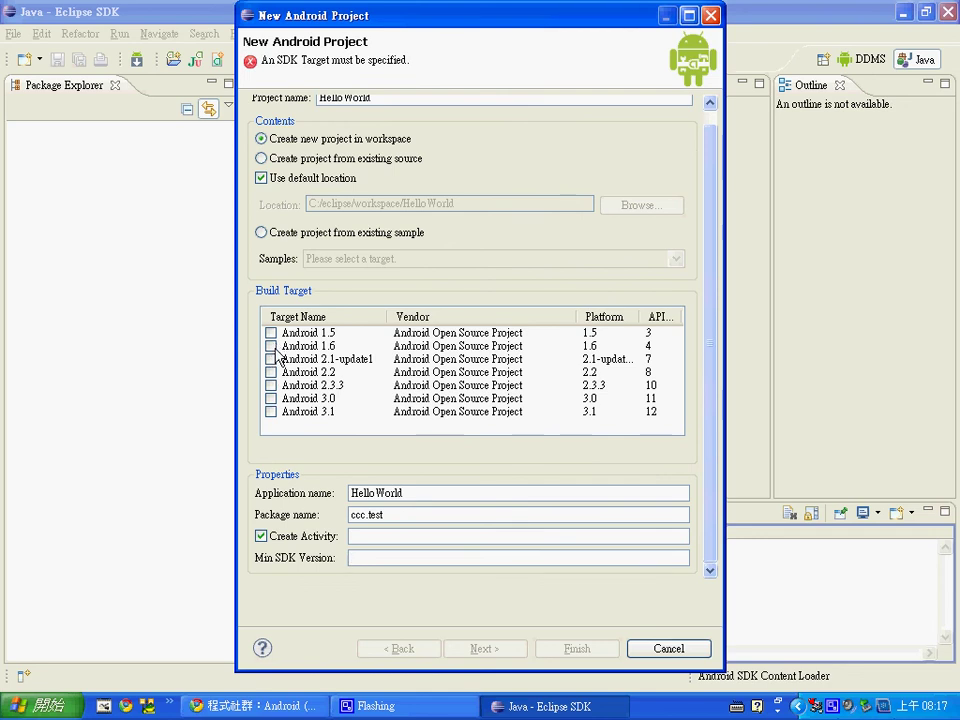
mouse_move(276, 352)
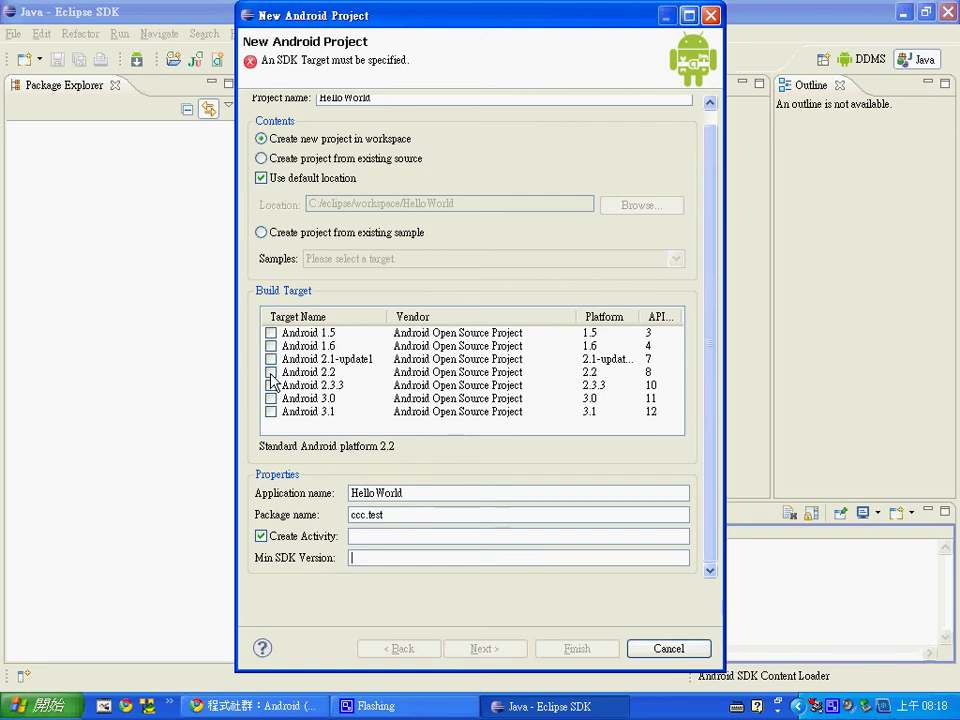
click(270, 373)
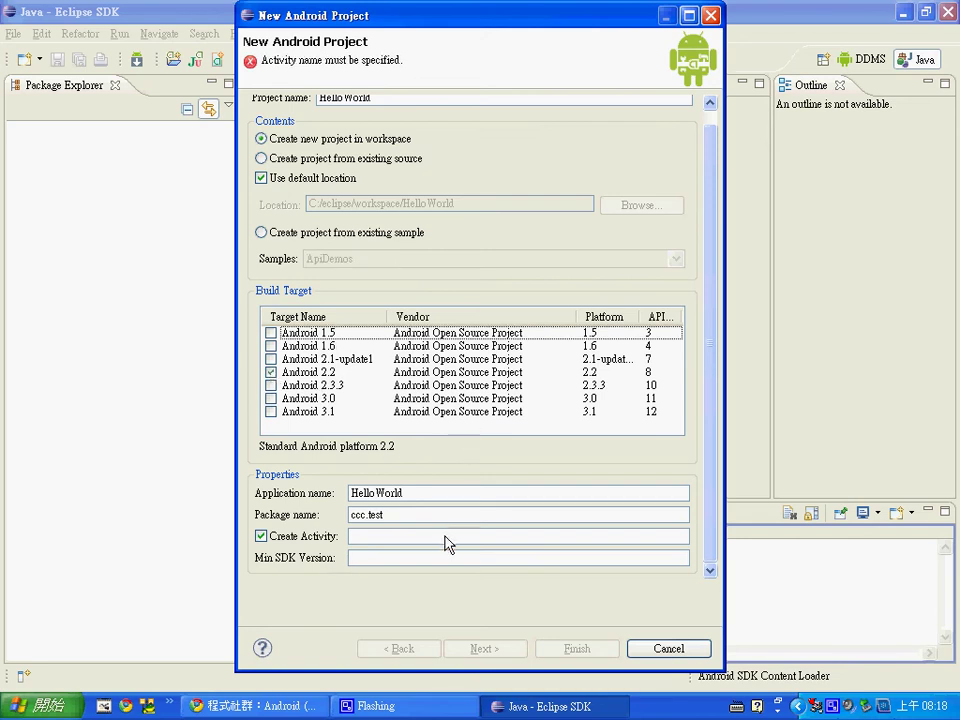
Name the created activity HelloWorldActivity, reusing the copied application name.
drag(714, 266, 692, 201)
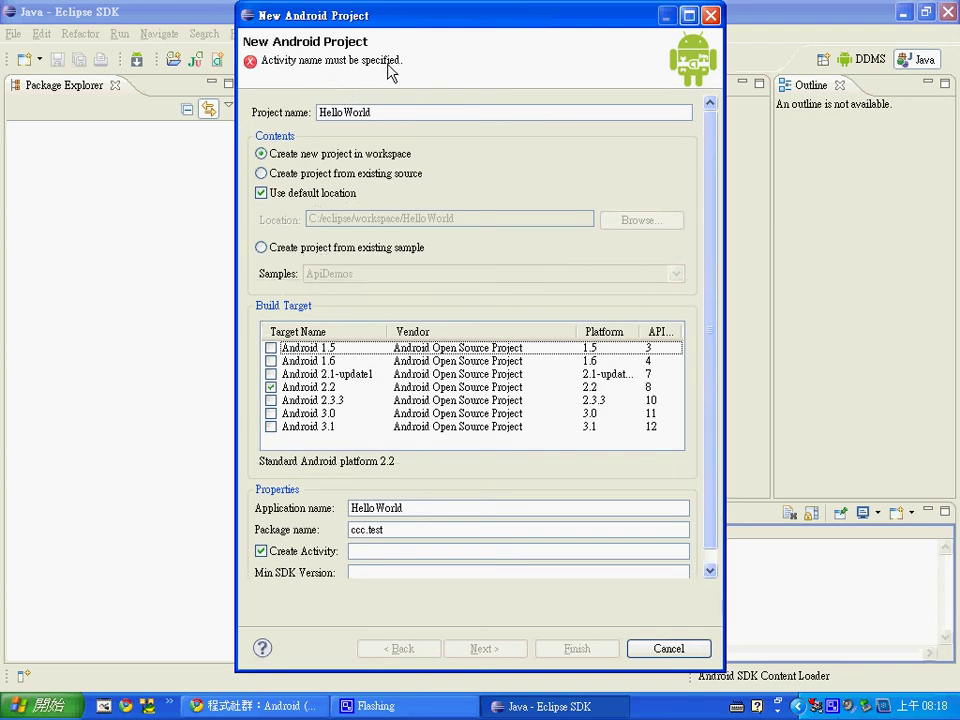
click(397, 560)
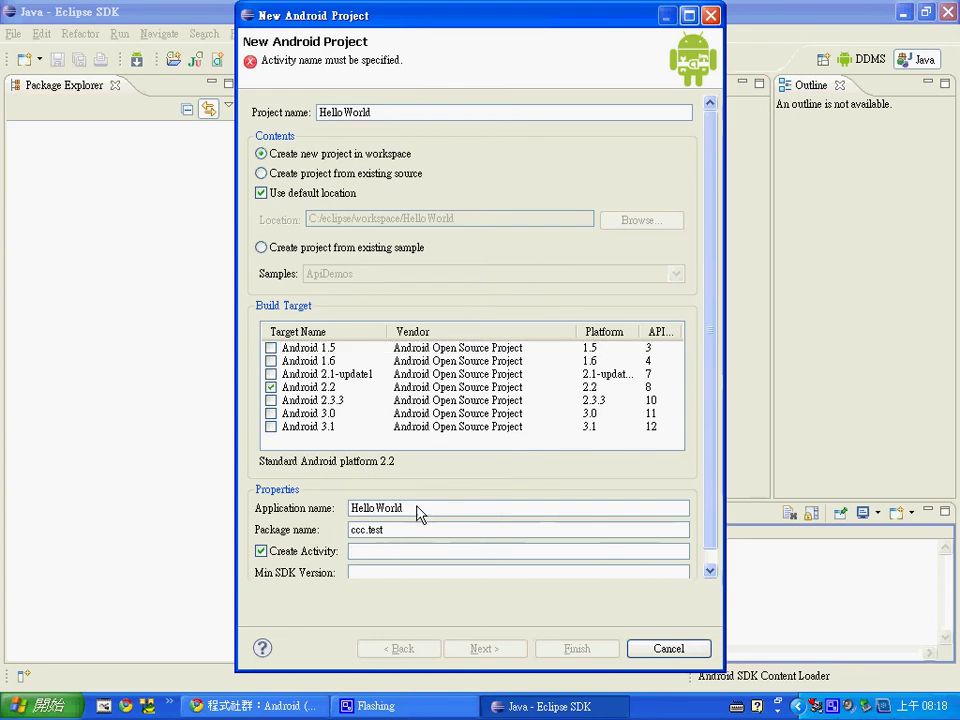
drag(418, 512, 330, 502)
key(ctrl+c)
click(397, 556)
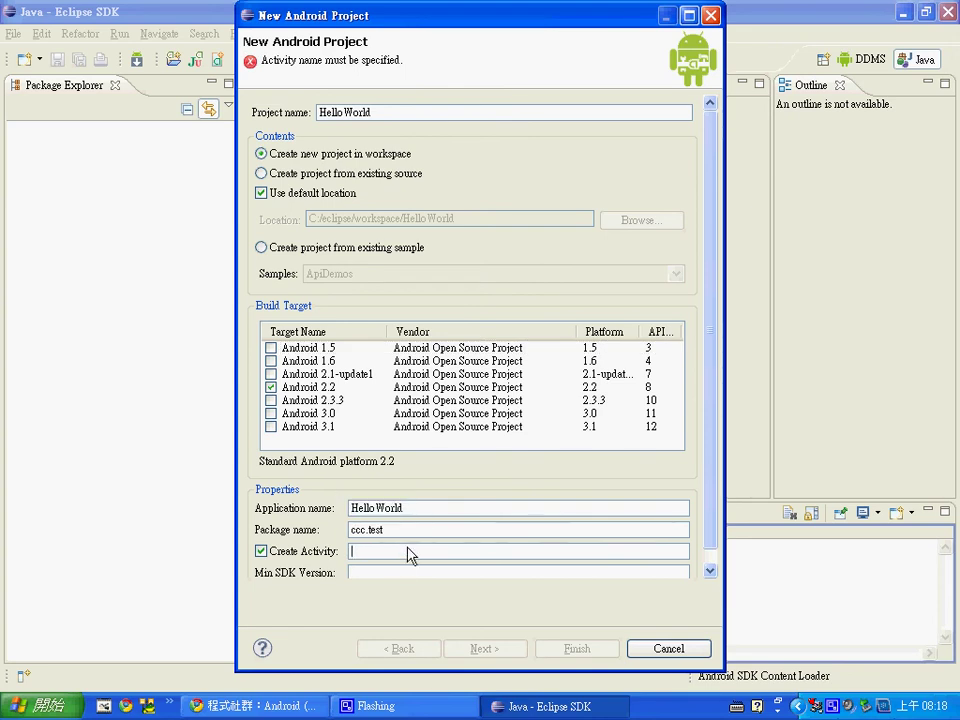
key(ctrl+v)
text(A)
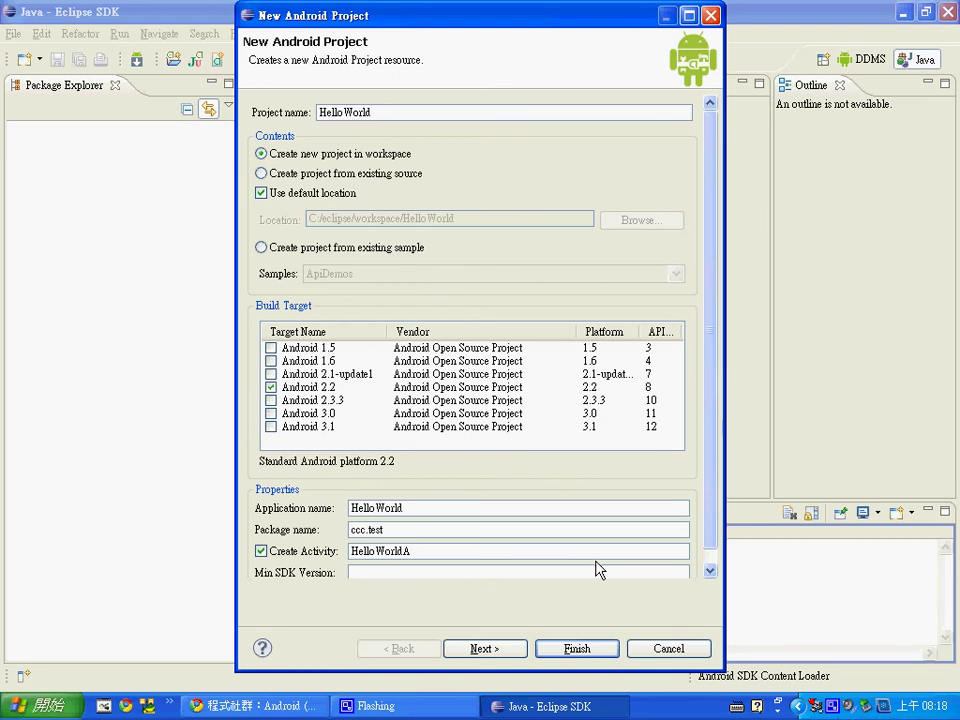
text(ctivity)
Set the minimum SDK version to 8 and finish creating the project without a test project.
scroll(712, 520, down, 1)
click(359, 558)
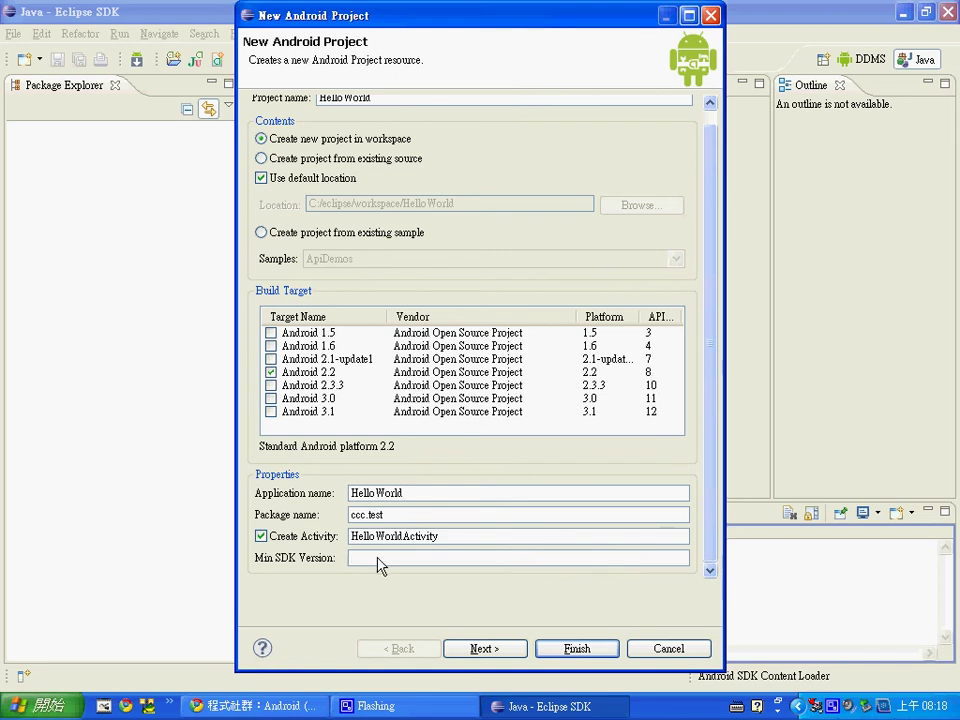
text(8)
click(484, 649)
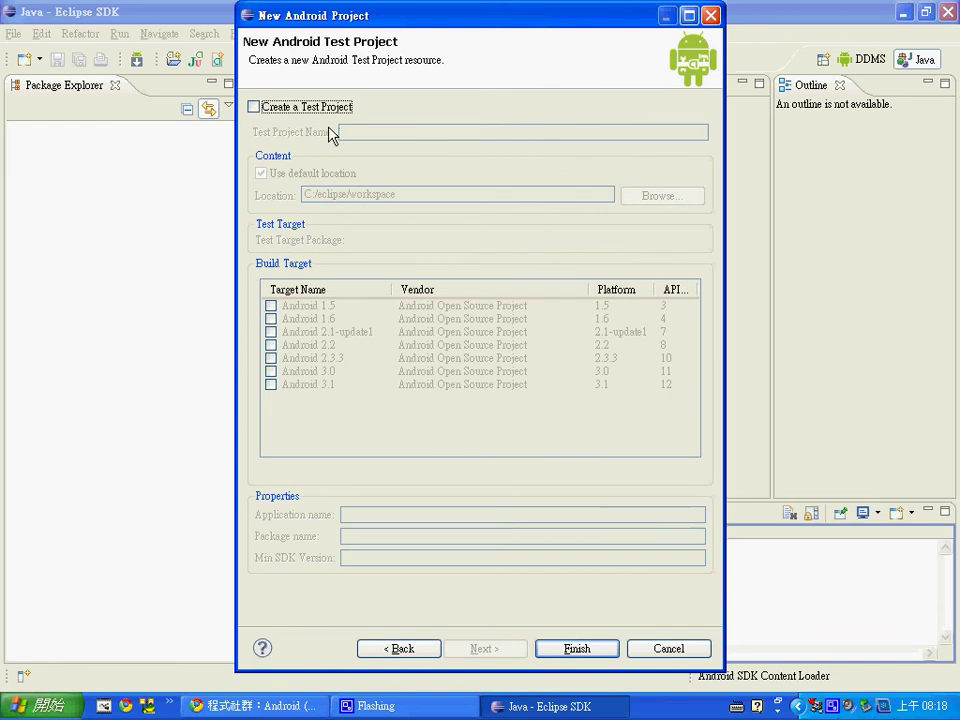
click(577, 650)
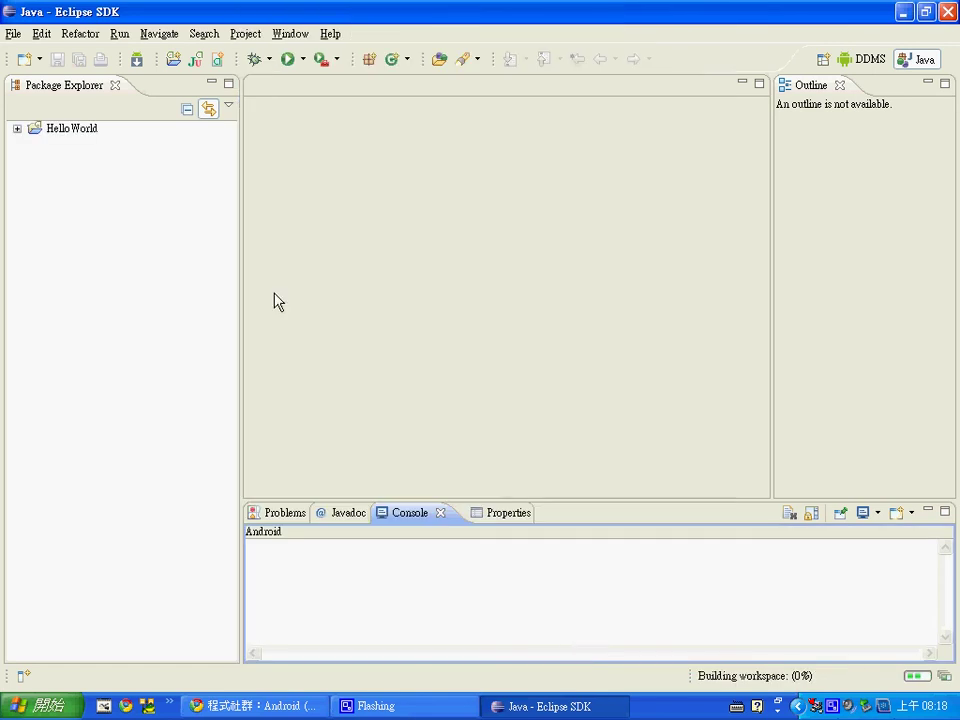
Expand the HelloWorld project in the Package Explorer and look through its Run As options.
click(16, 128)
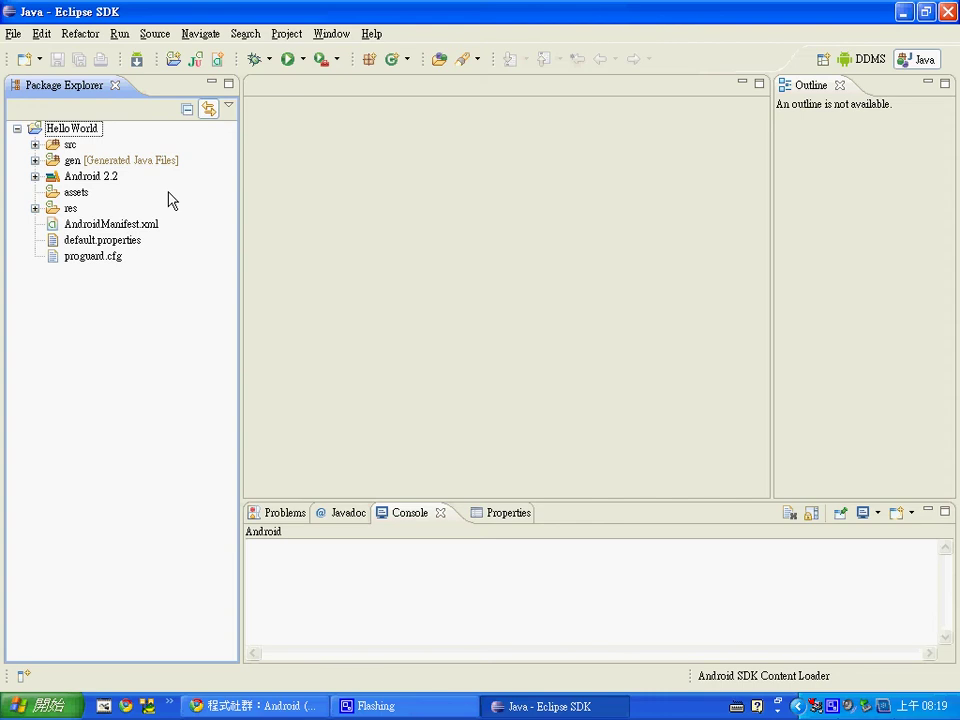
click(73, 130)
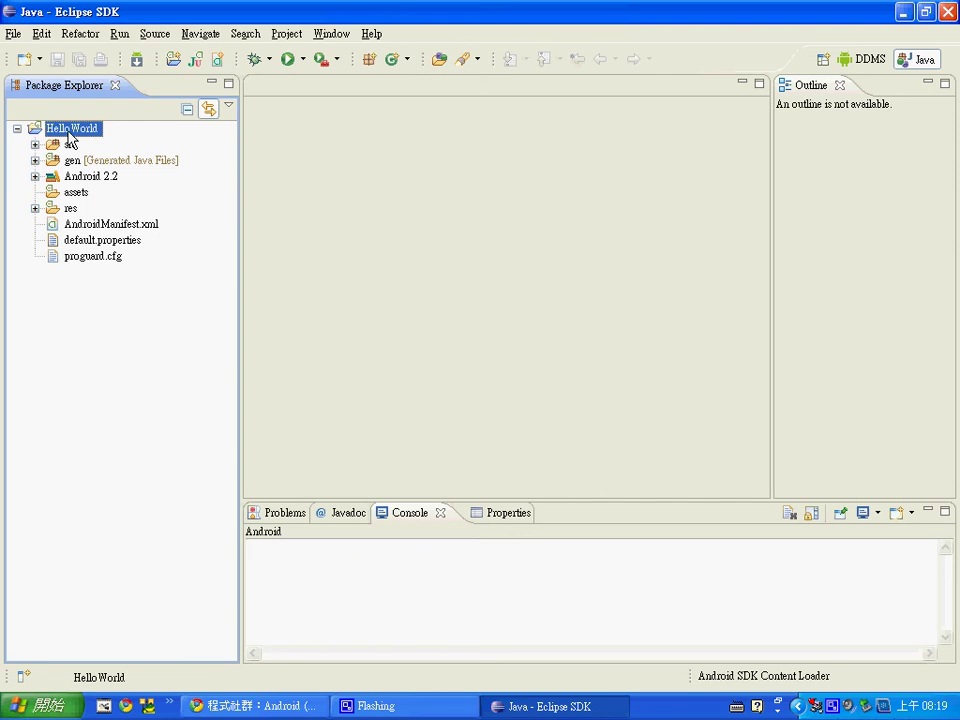
right_click(70, 137)
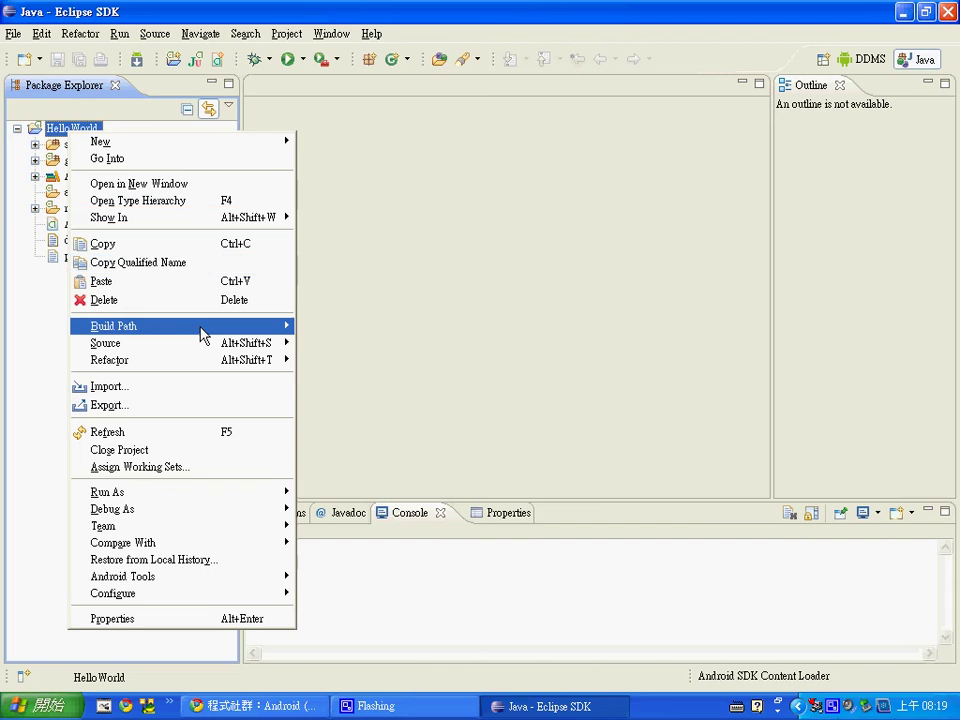
mouse_move(224, 332)
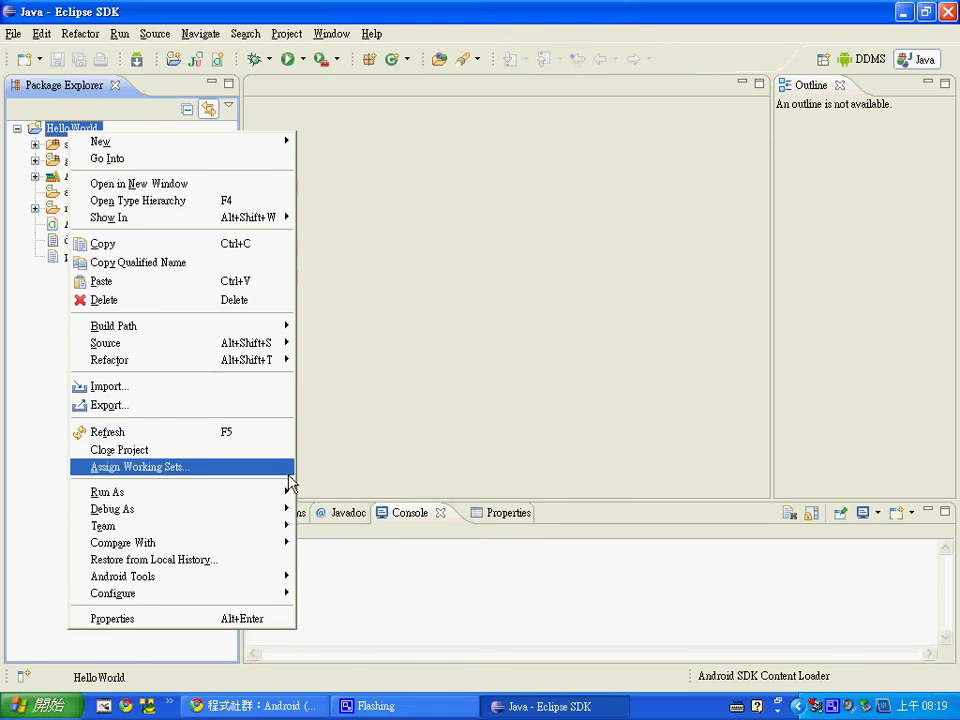
mouse_move(288, 500)
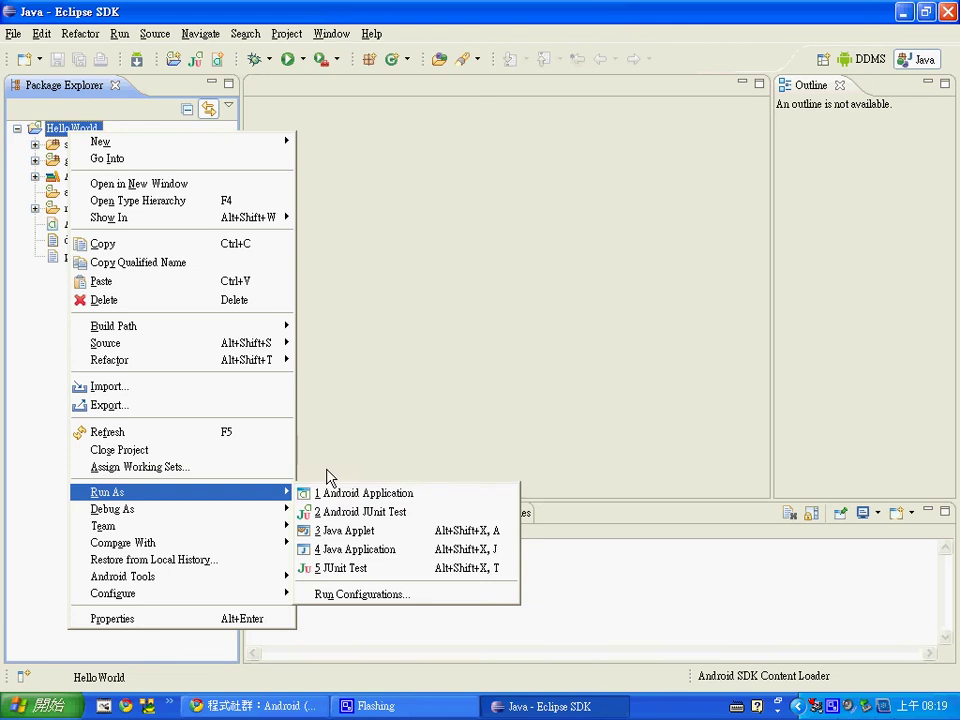
Check the android2.2 virtual device in the Android SDK and AVD Manager, then minimize the manager.
click(137, 61)
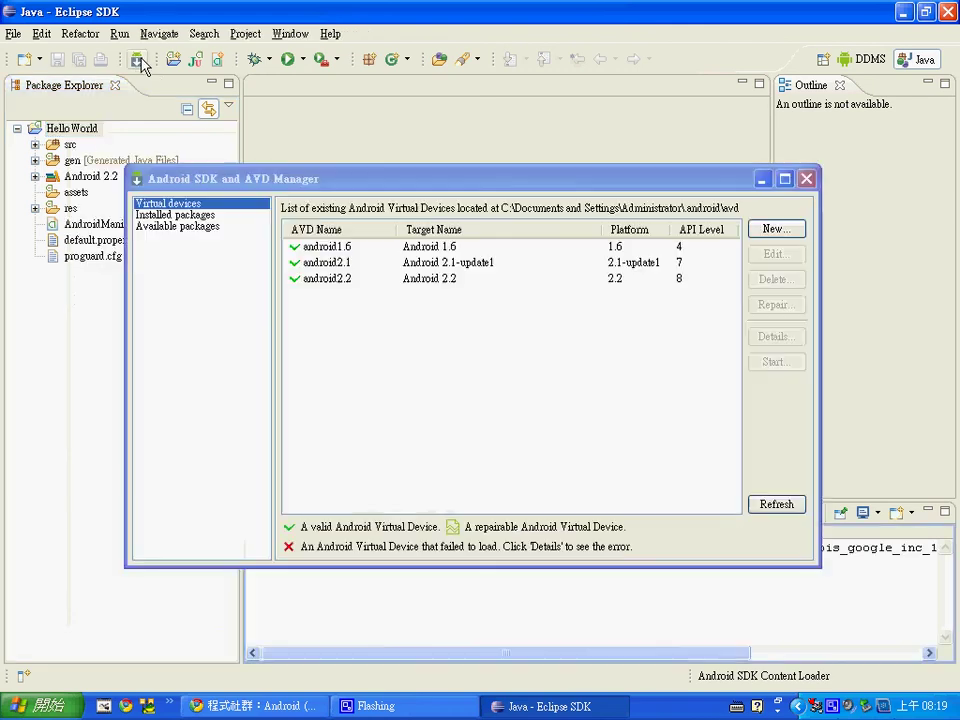
click(315, 280)
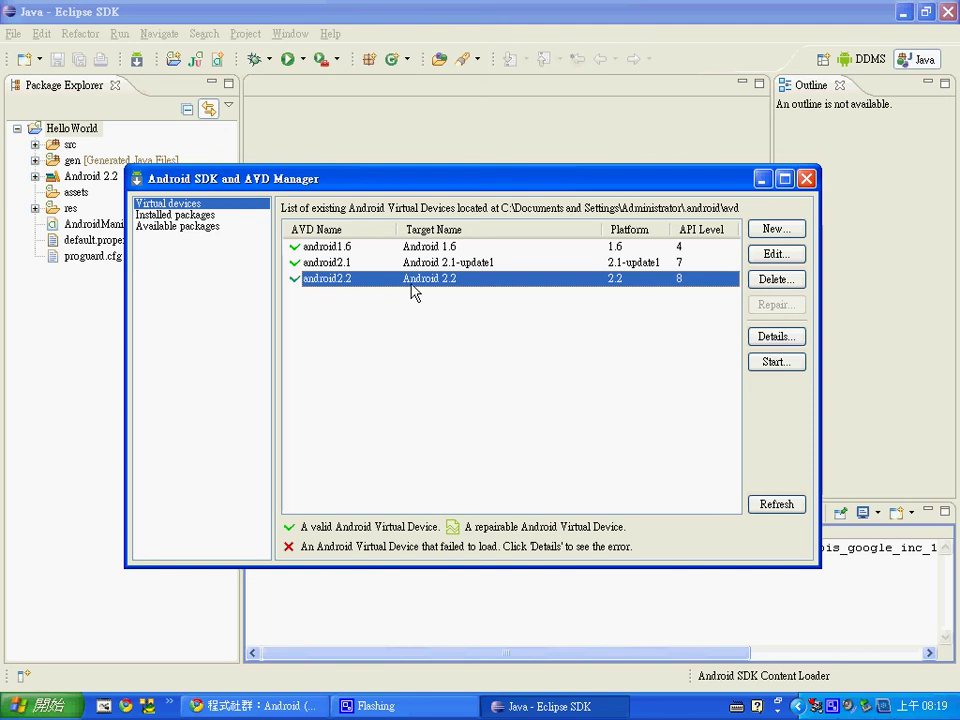
click(58, 356)
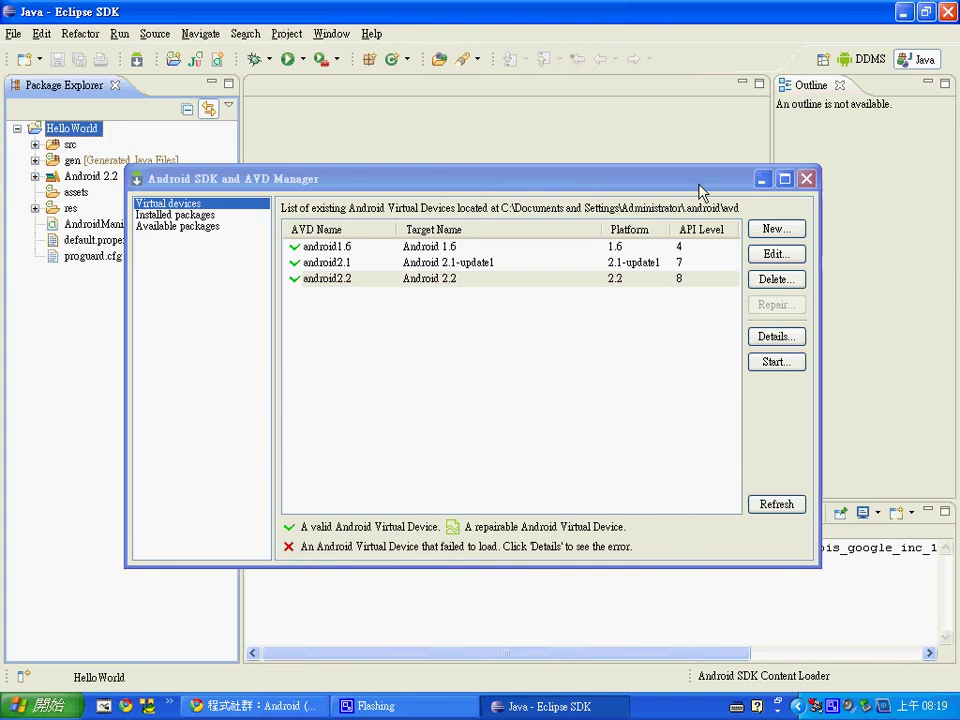
click(762, 179)
Run the HelloWorld project as an Android application and unlock the emulator to show it.
click(60, 129)
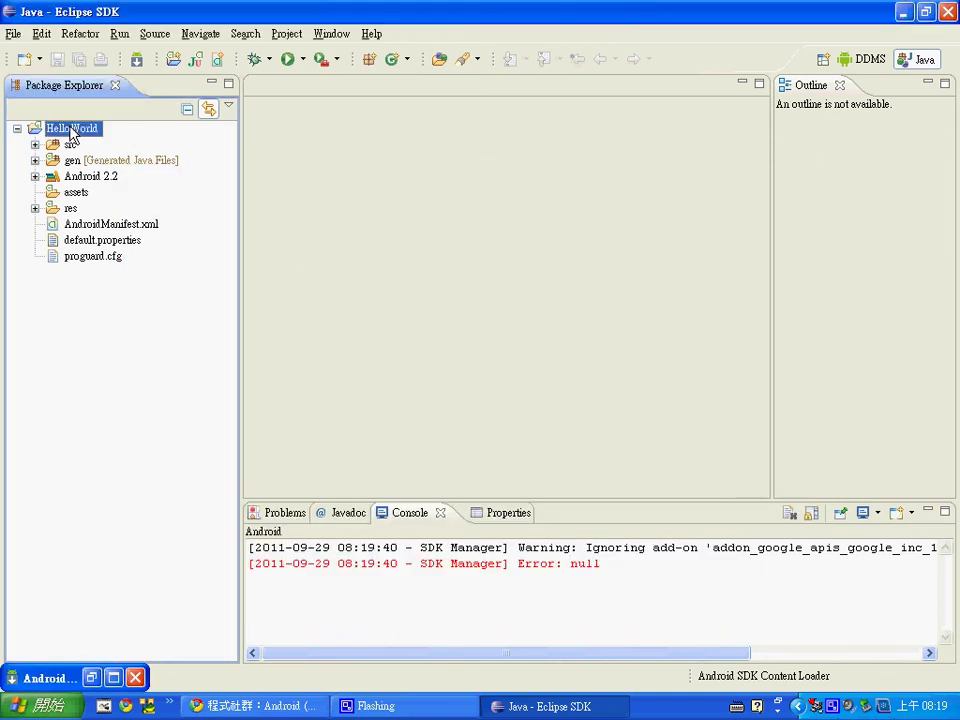
right_click(70, 131)
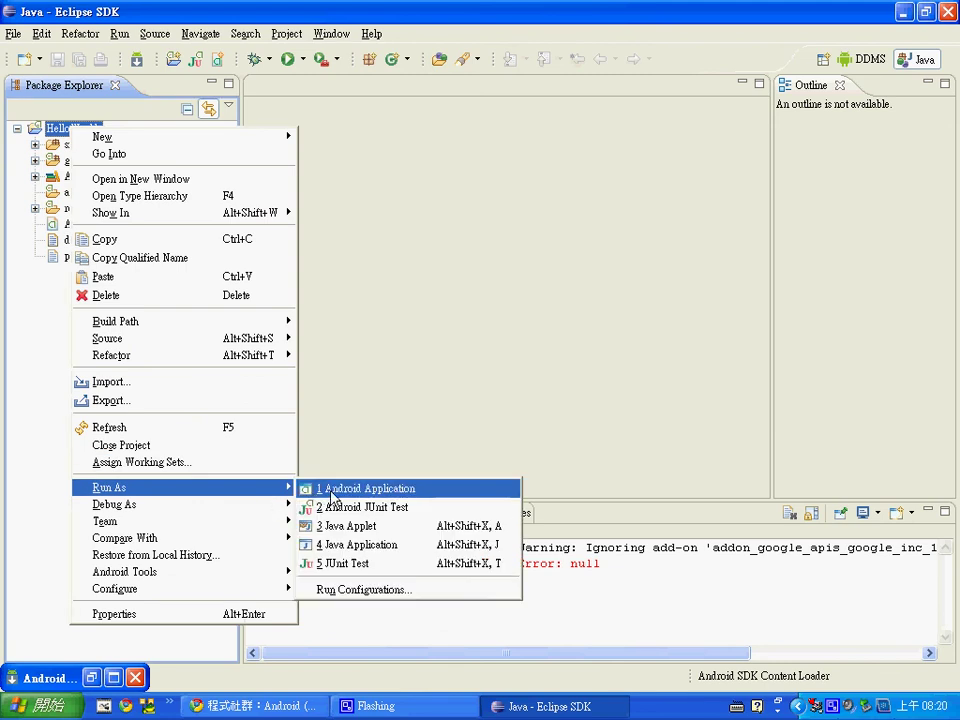
click(333, 490)
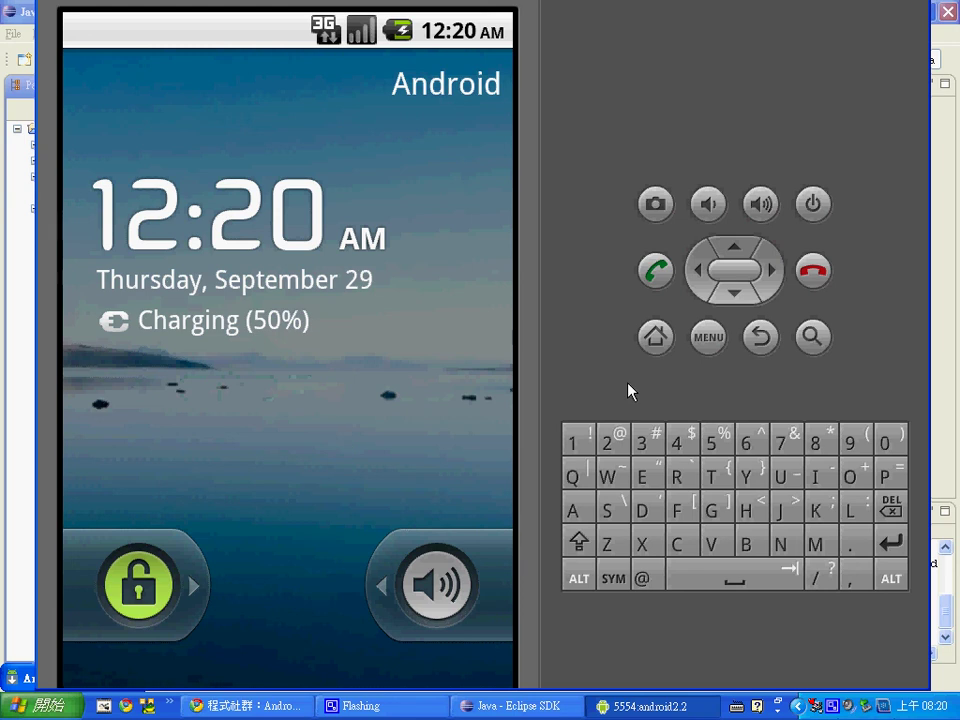
click(653, 350)
click(709, 340)
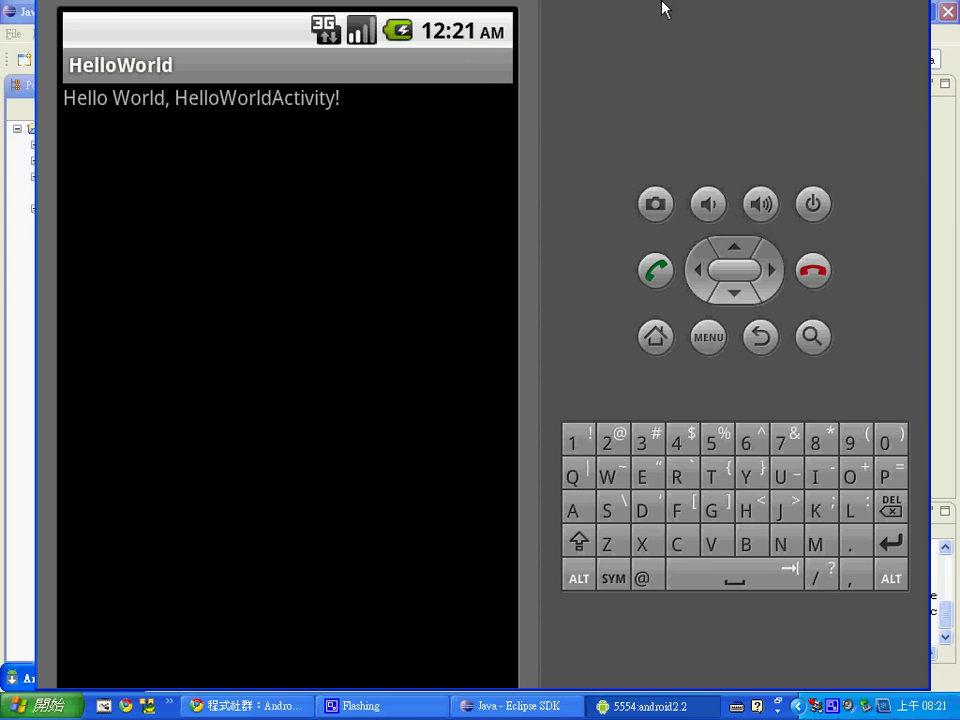
Switch to the Eclipse window, return to the running emulator and close it.
click(20, 354)
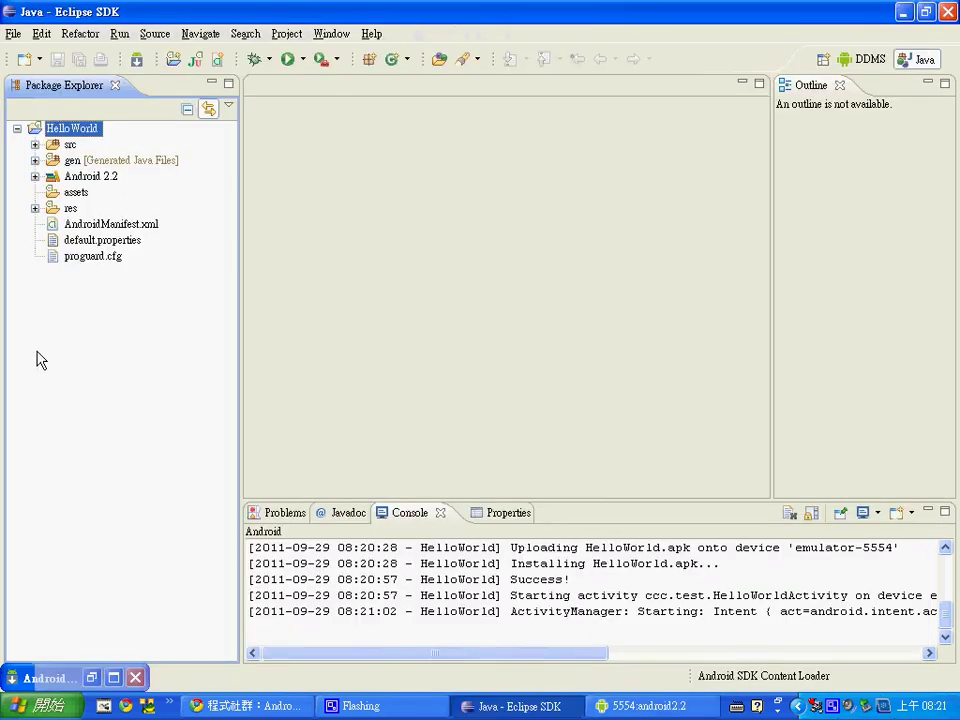
click(672, 708)
right_click(679, 705)
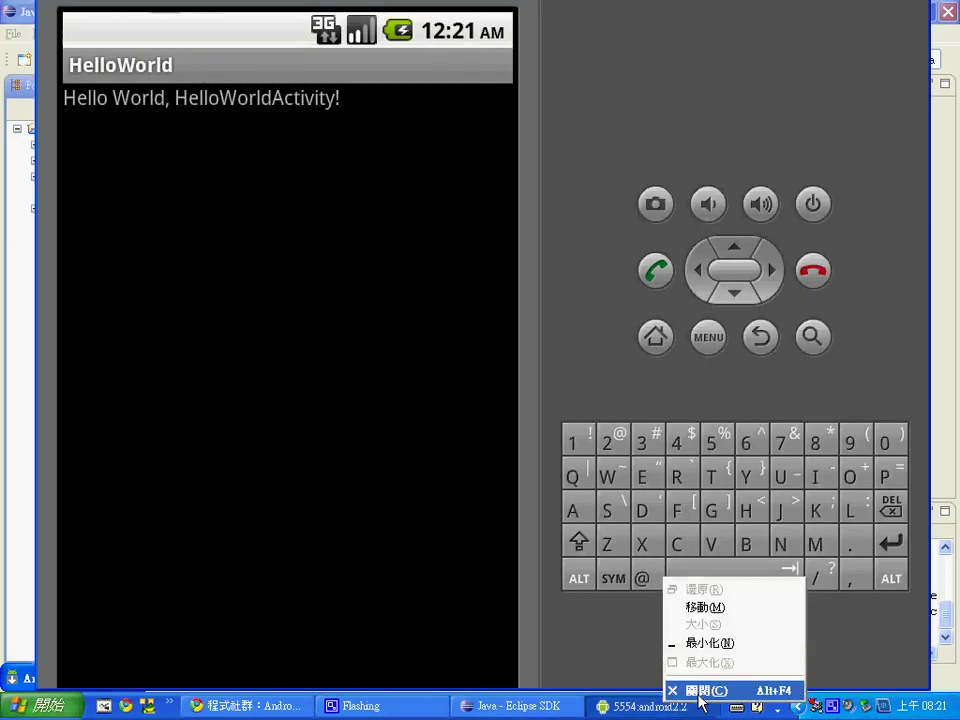
click(700, 691)
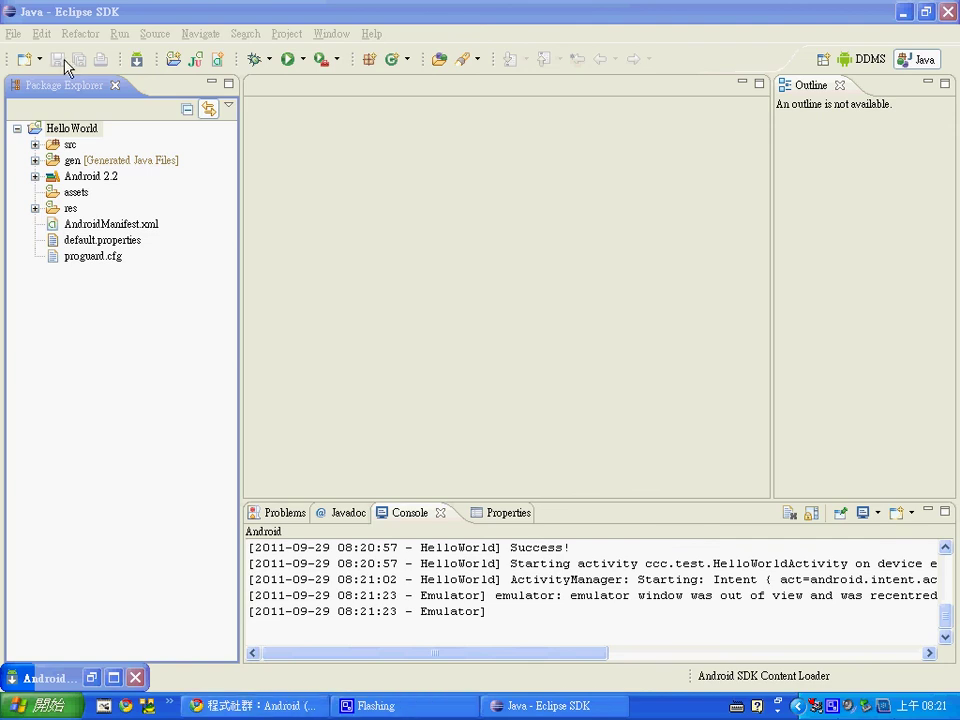
Open the Android SDK and AVD Manager and set the android2.2 virtual device's built-in skin to QVGA.
click(136, 60)
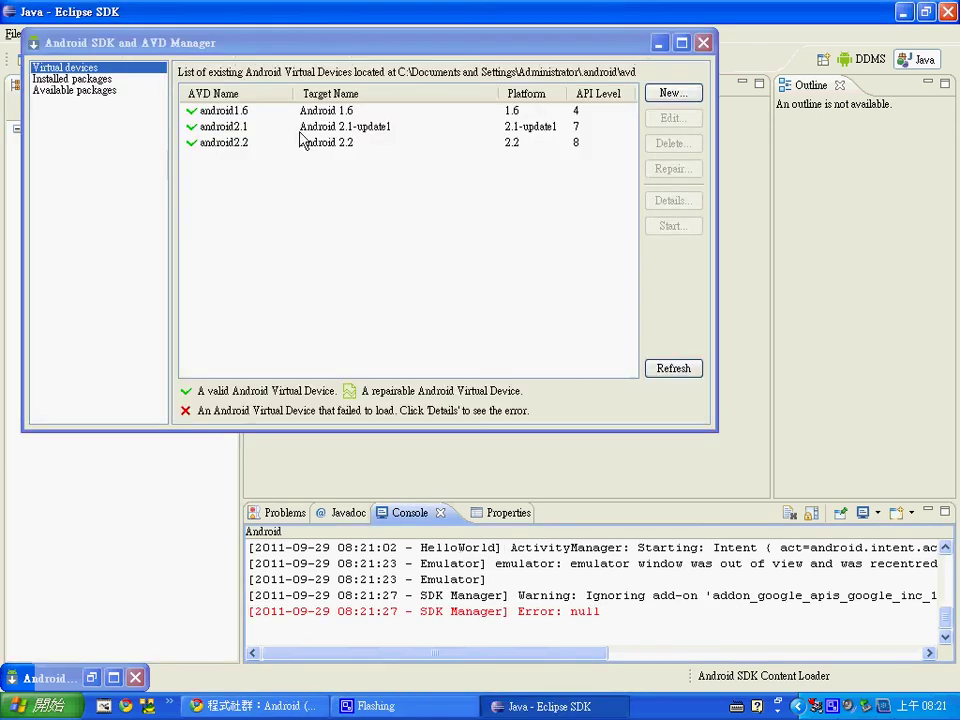
click(246, 147)
click(688, 120)
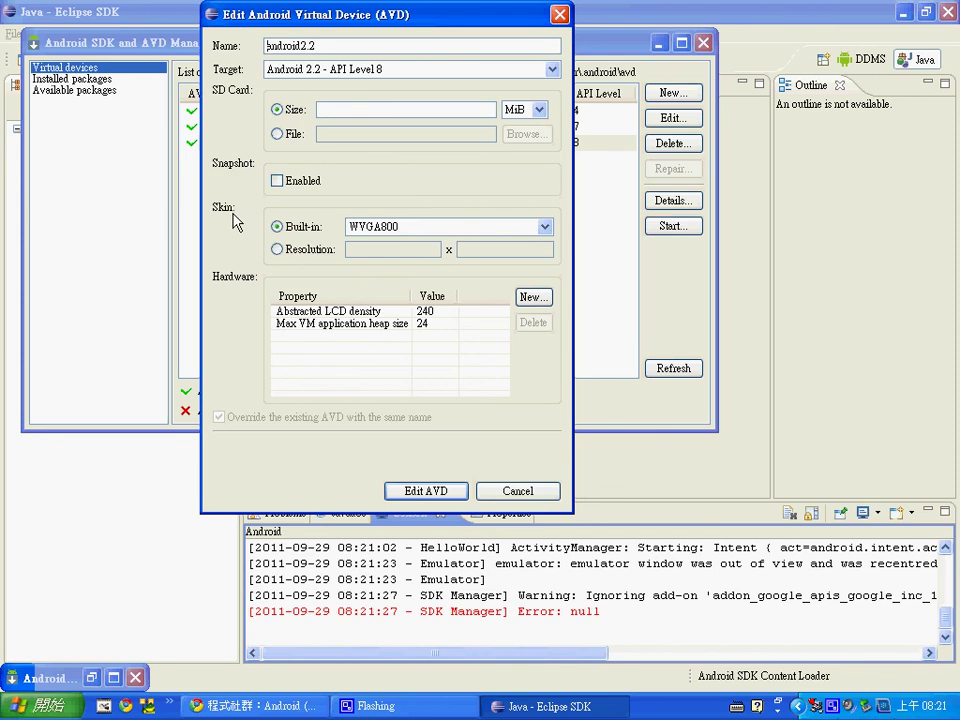
click(545, 229)
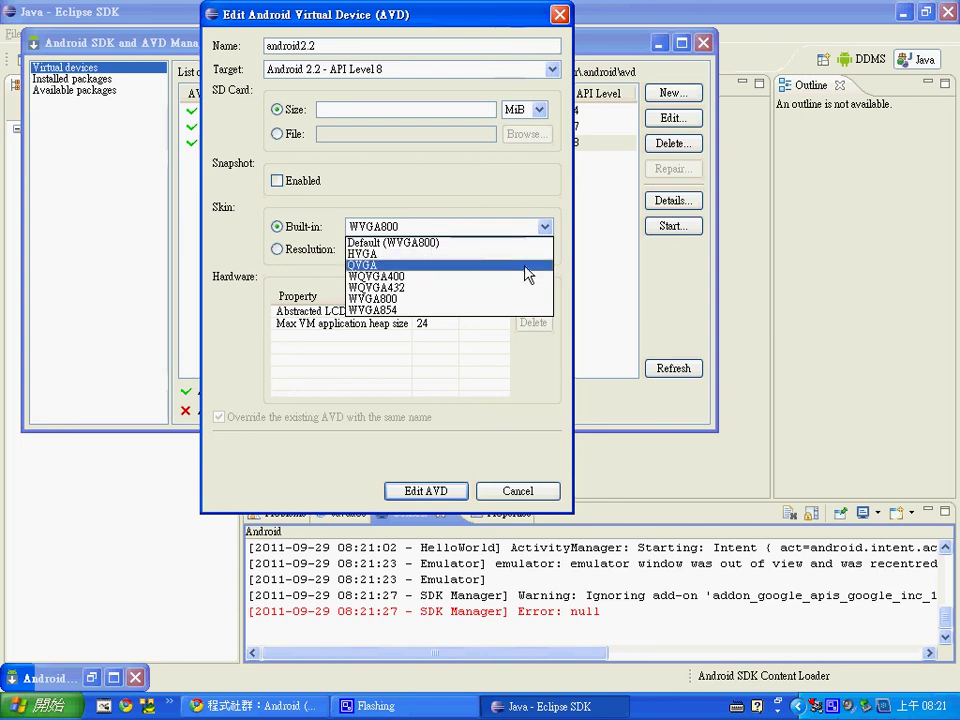
click(527, 274)
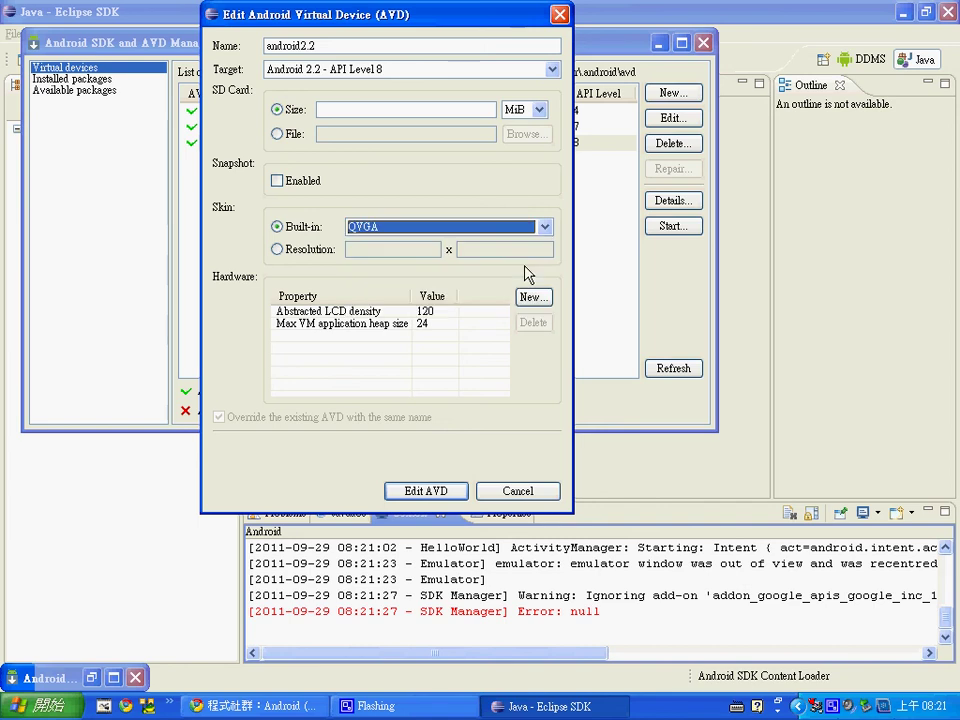
click(456, 491)
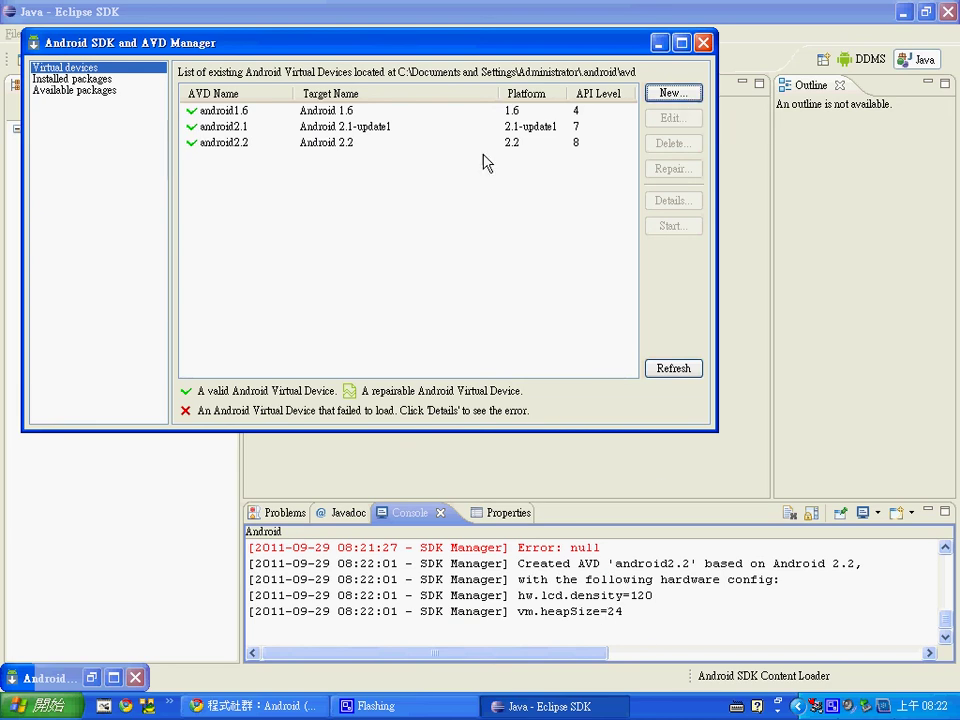
Check the skin and density in the android2.2 virtual device's launch options, then cancel without launching.
click(452, 144)
click(670, 228)
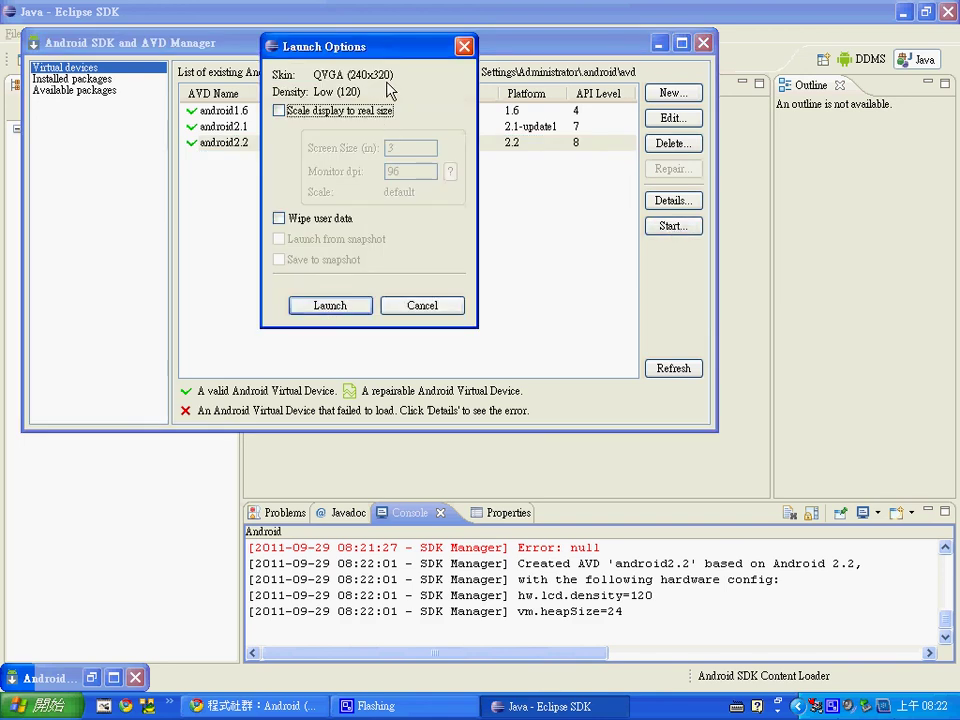
click(451, 311)
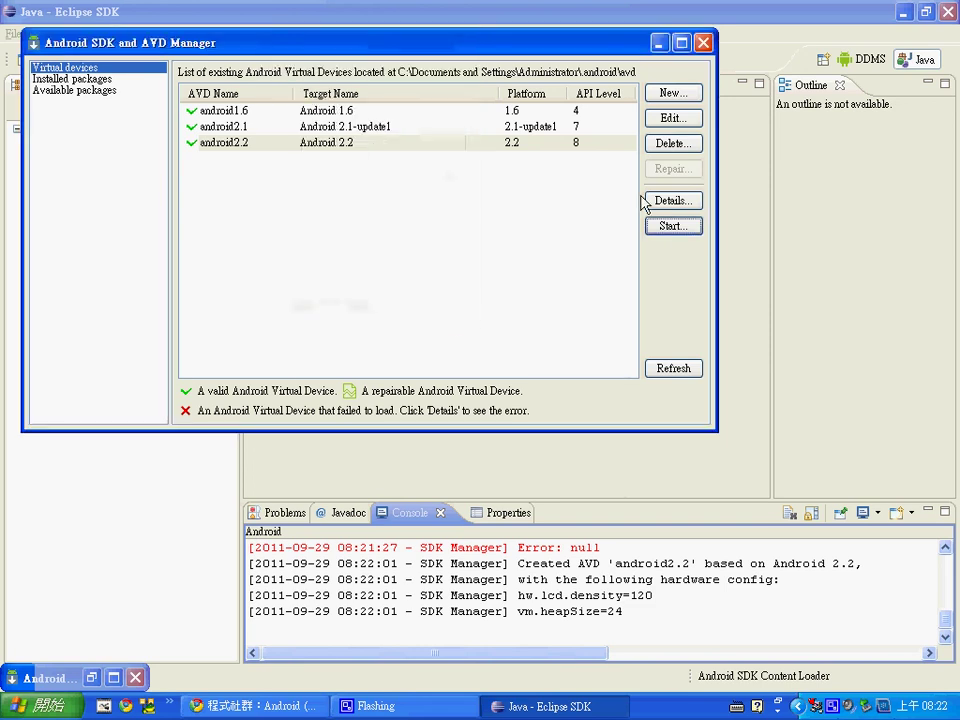
Set the android2.2 virtual device's built-in skin to HVGA and save the device.
click(672, 120)
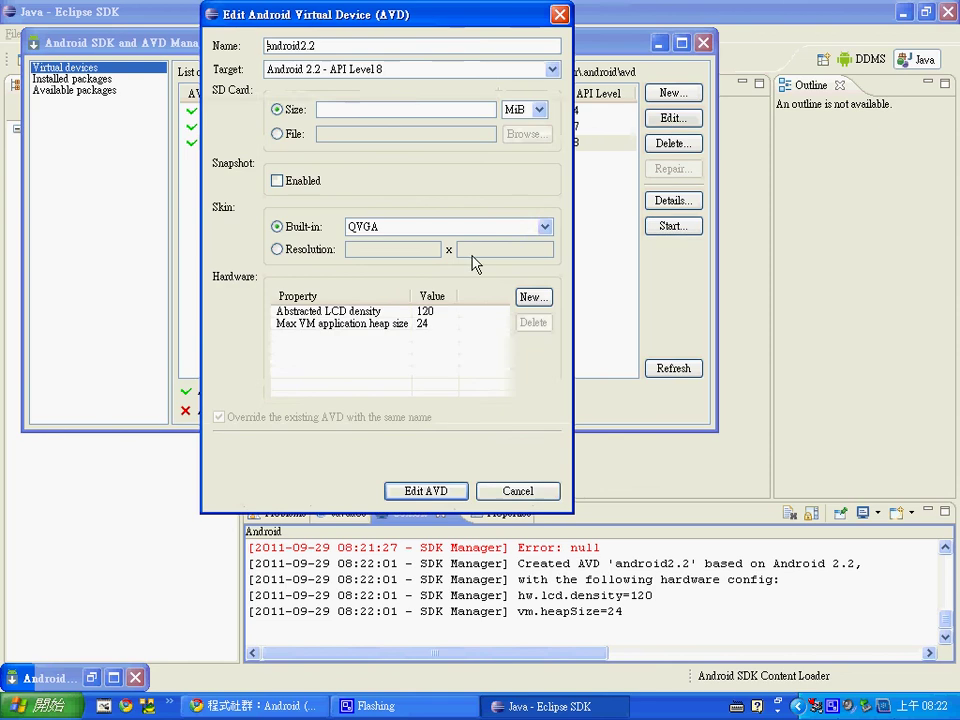
click(543, 229)
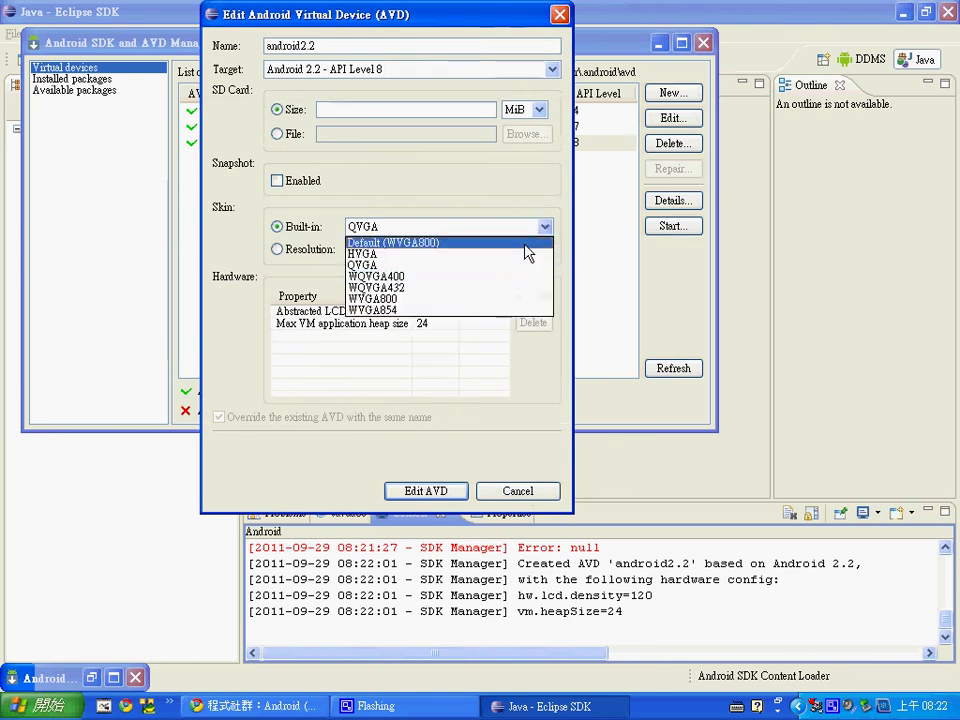
click(521, 254)
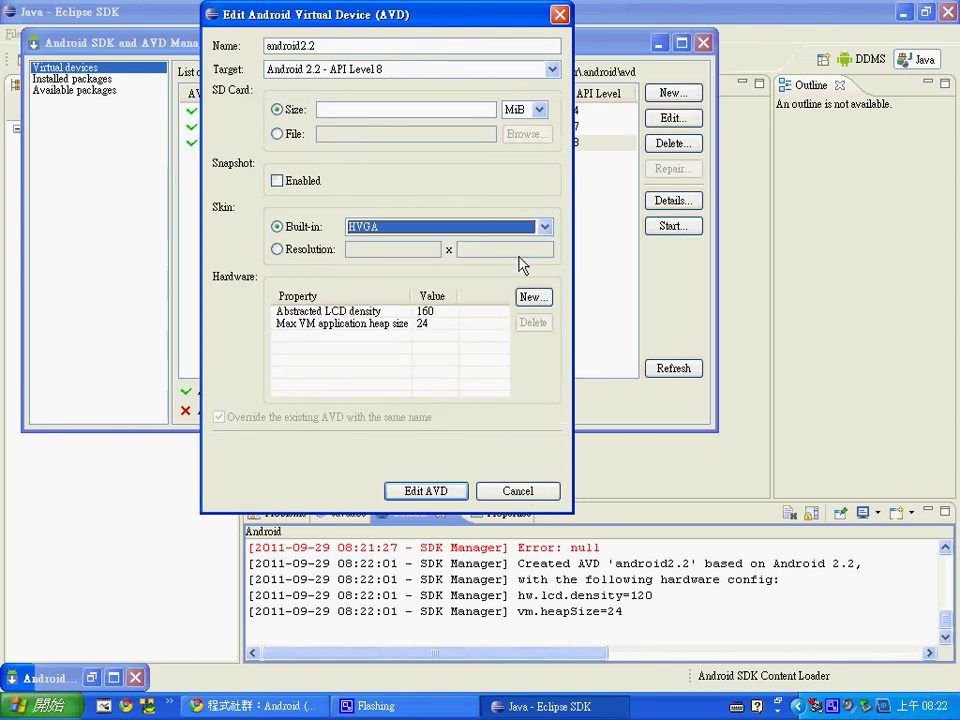
click(437, 313)
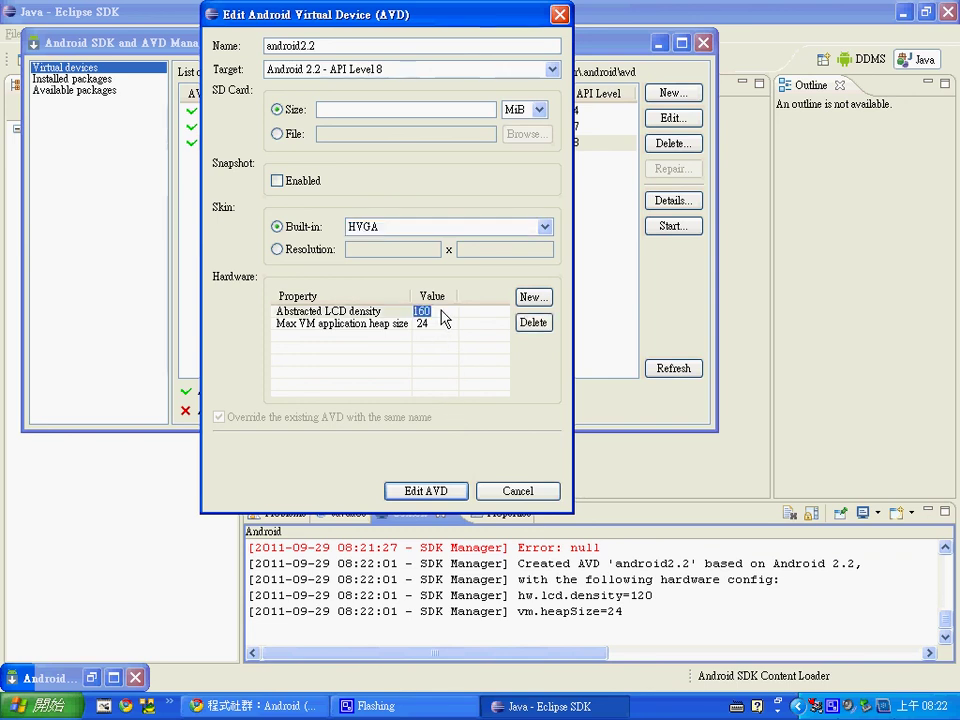
click(426, 491)
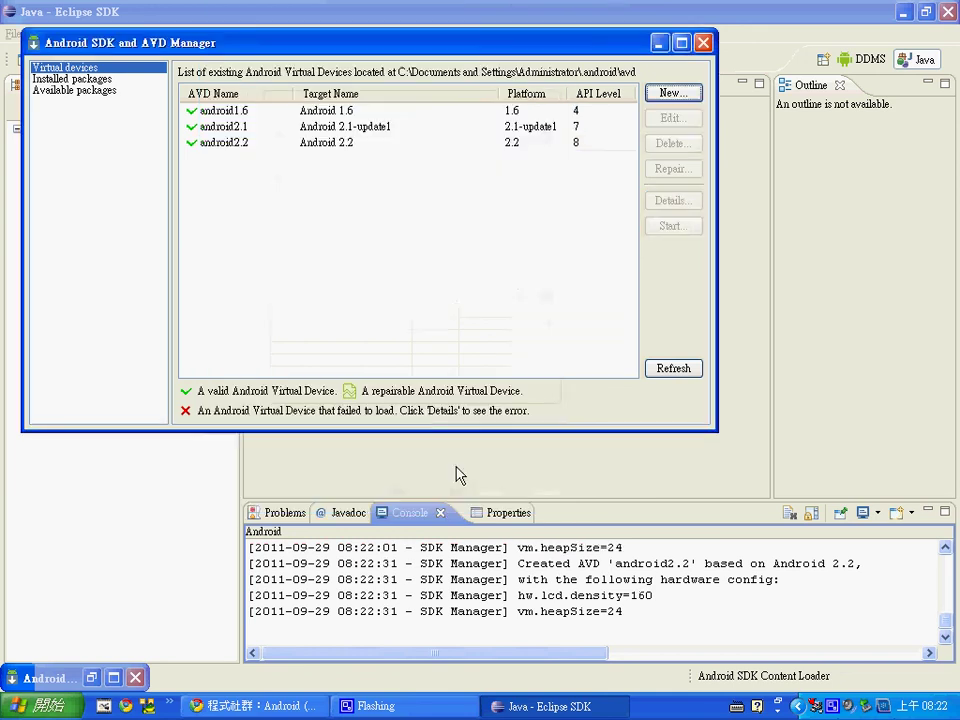
Launch the android2.2 virtual device, reposition its emulator window and minimize the AVD manager.
click(343, 150)
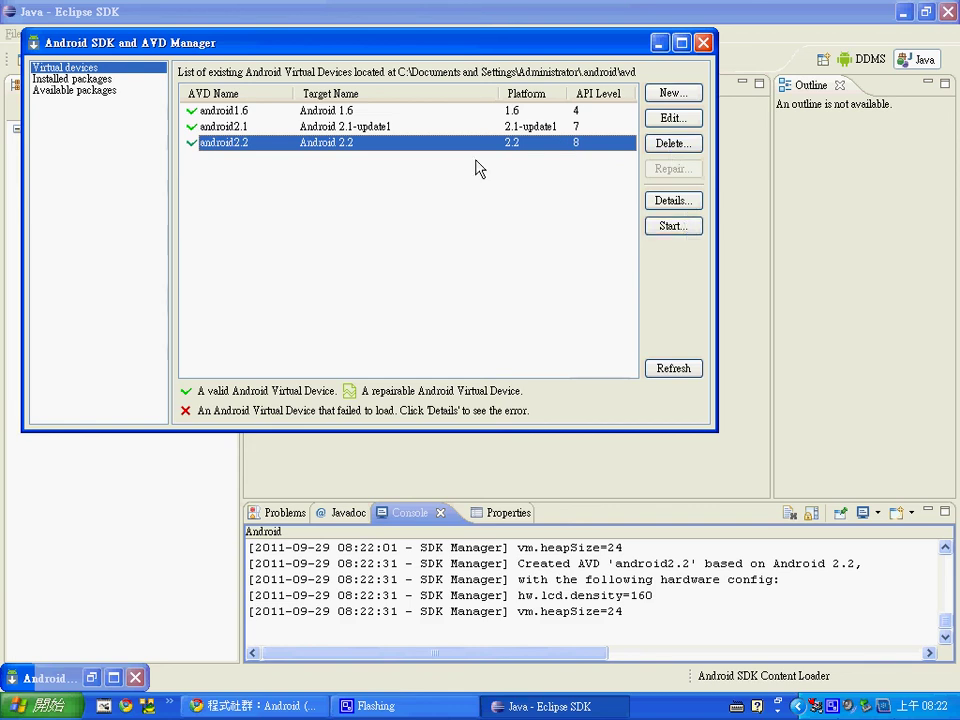
click(673, 227)
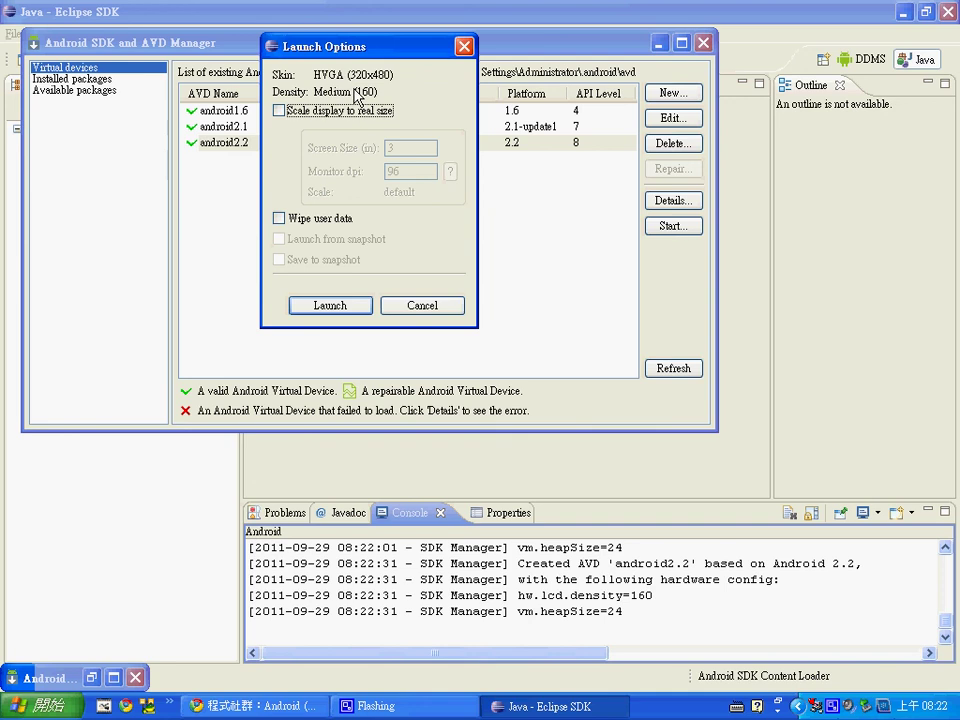
click(357, 309)
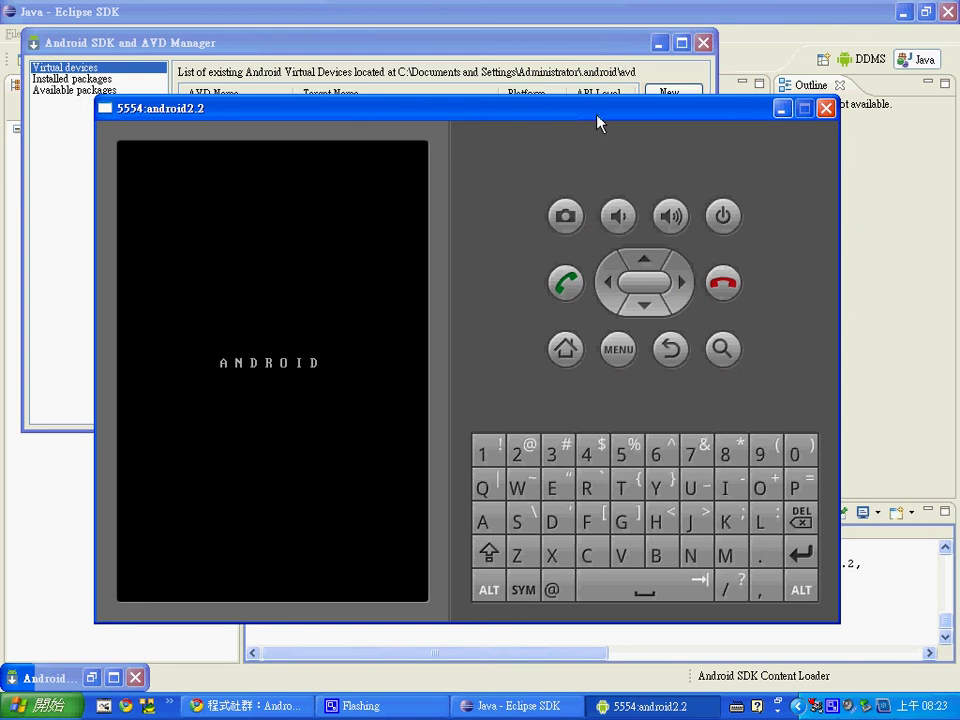
drag(597, 122, 640, 136)
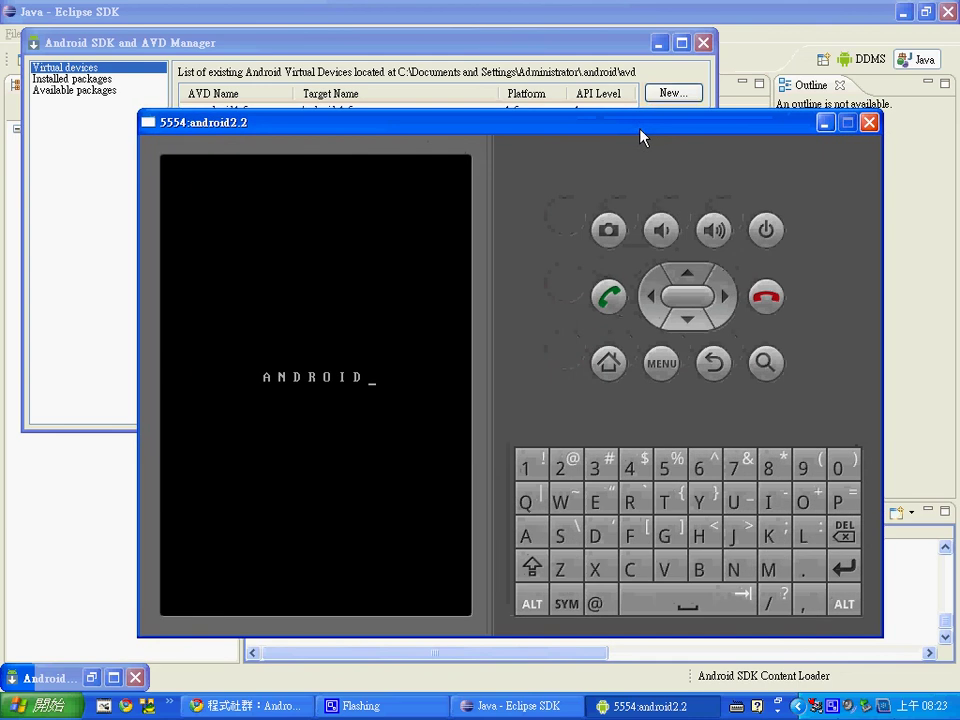
click(659, 44)
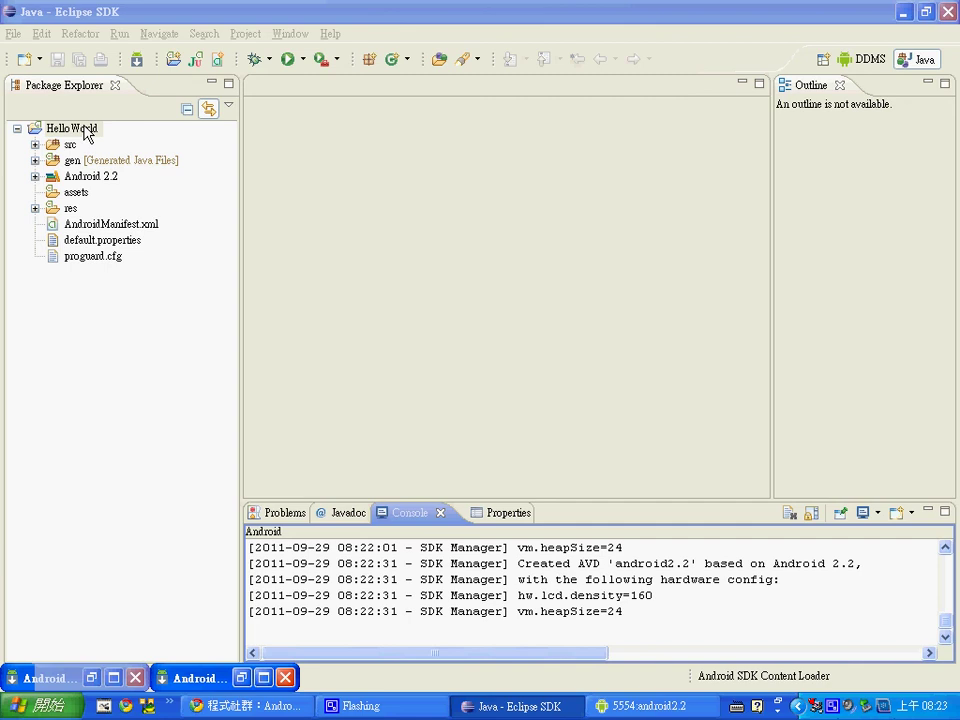
Check the emulator's startup and view the Run As options of the HelloWorld project.
click(627, 708)
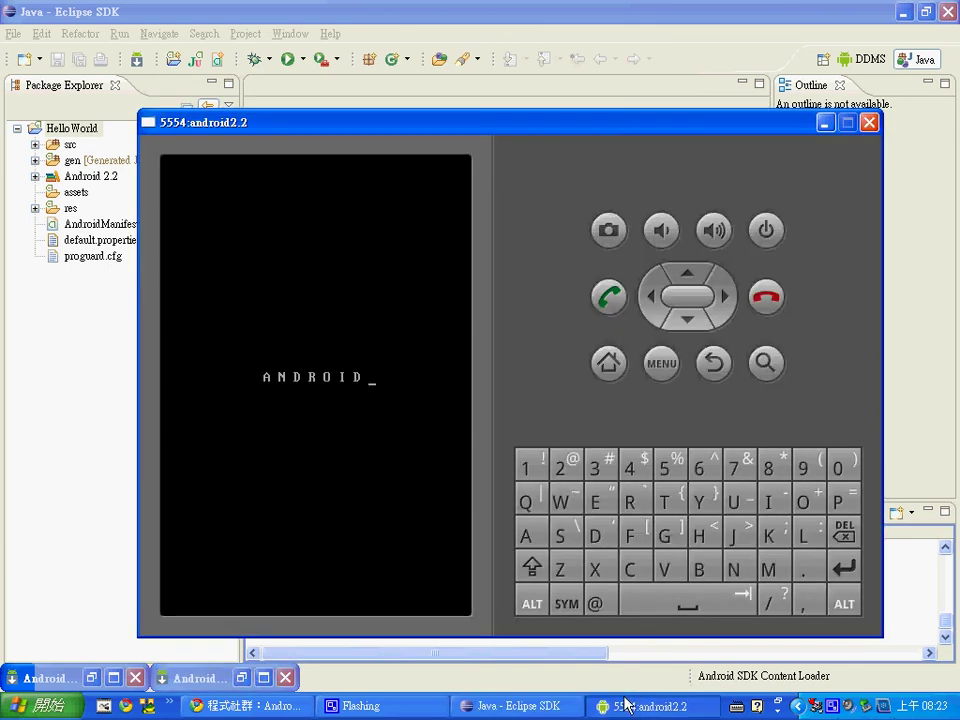
right_click(92, 134)
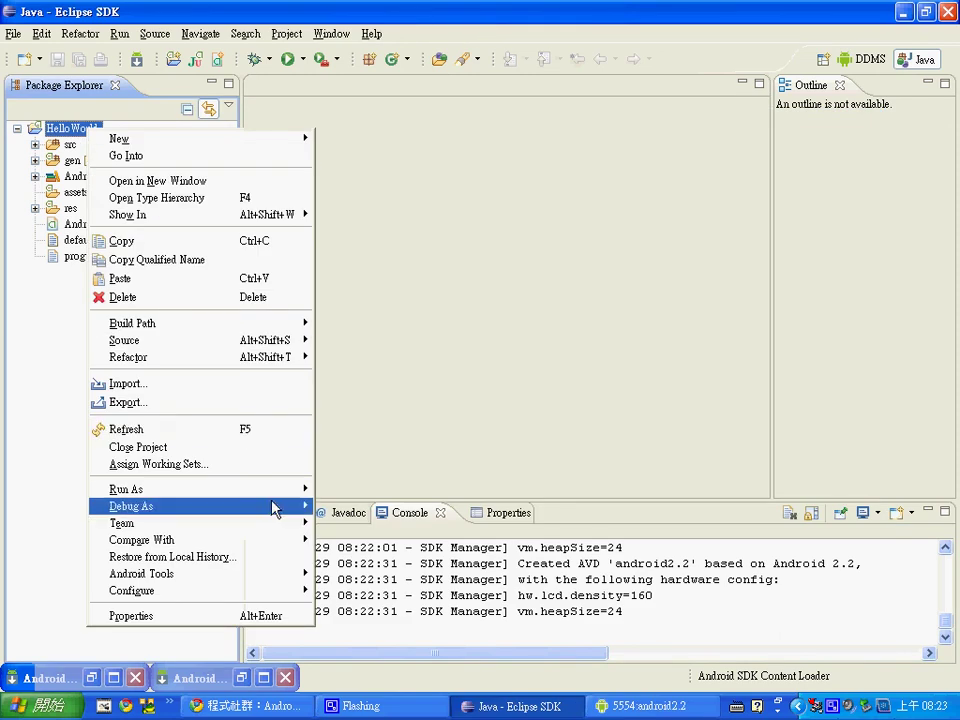
mouse_move(275, 489)
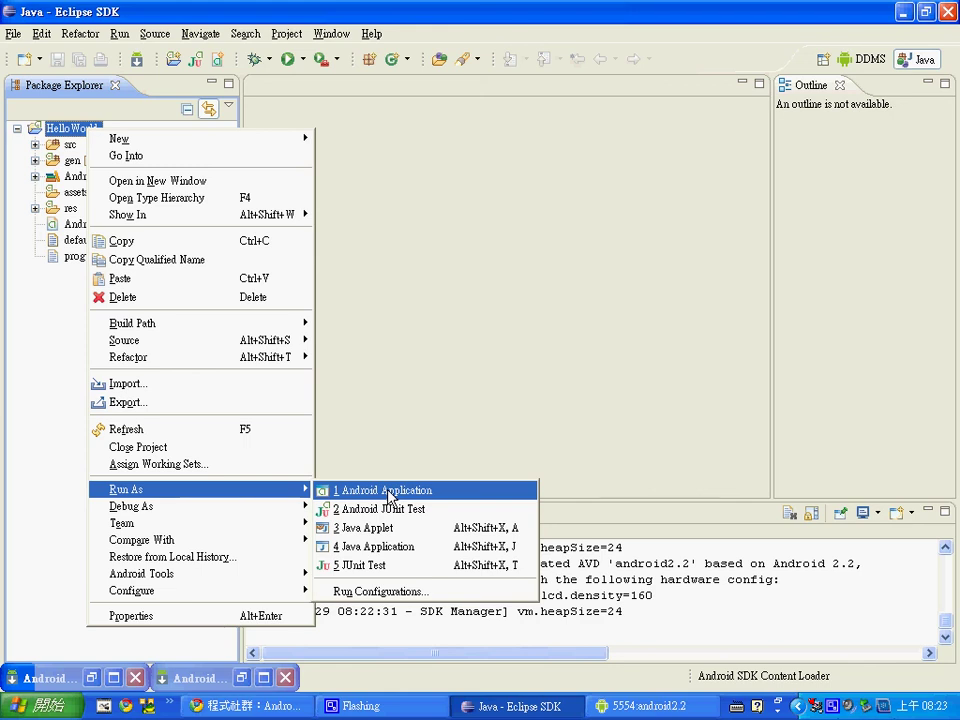
Close the older minimized AVD manager window and move the remaining minimized one into its place.
click(135, 679)
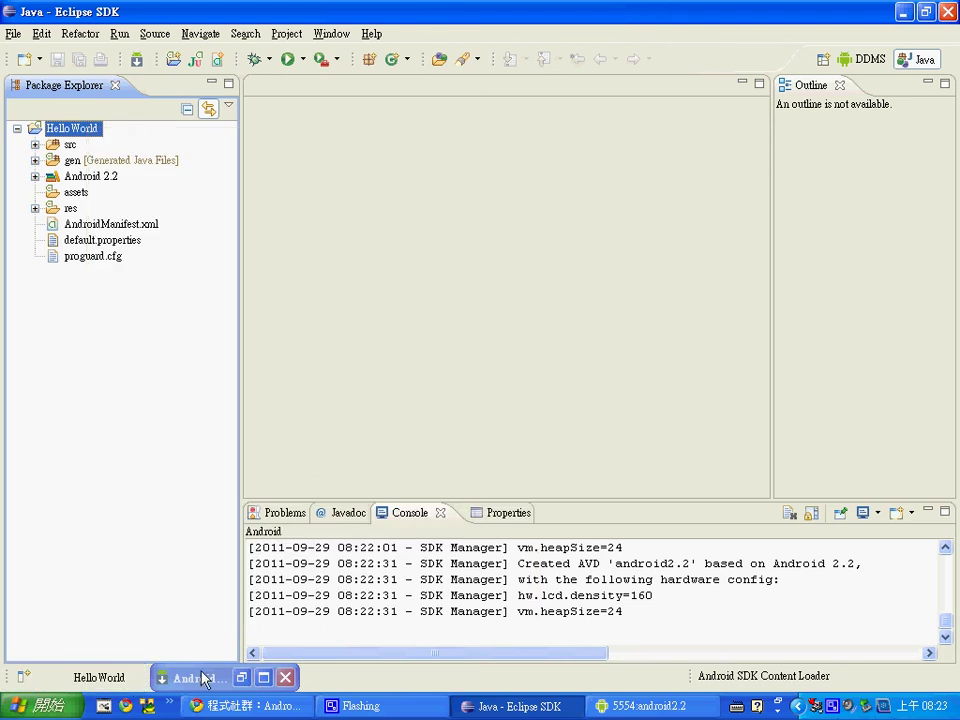
drag(172, 678, 60, 680)
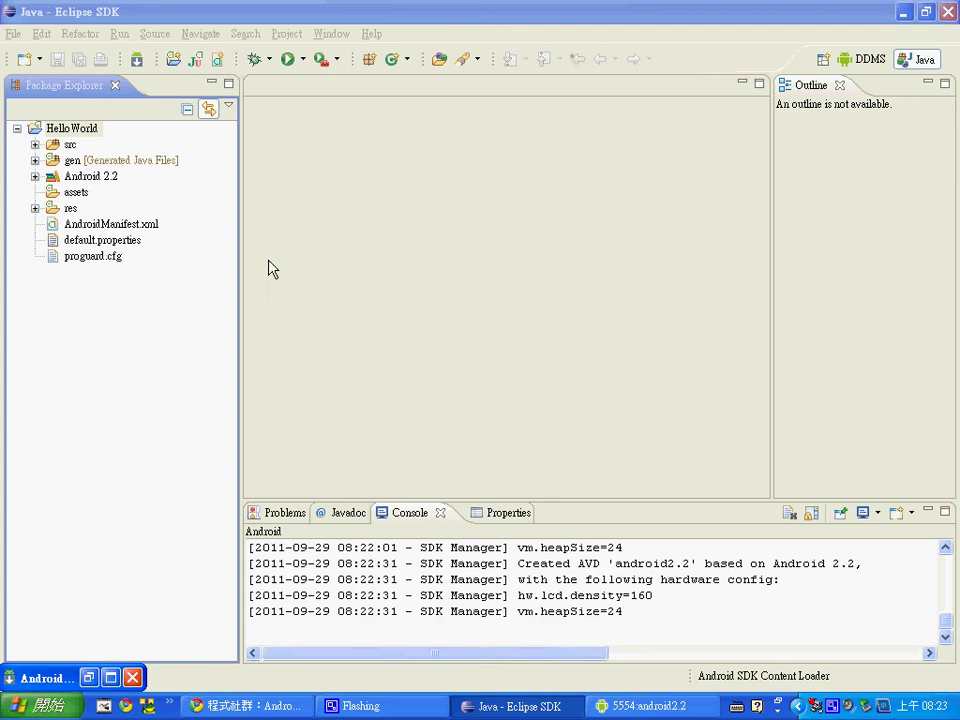
Check the emulator until it finishes starting, then unlock it to the home screen.
click(676, 708)
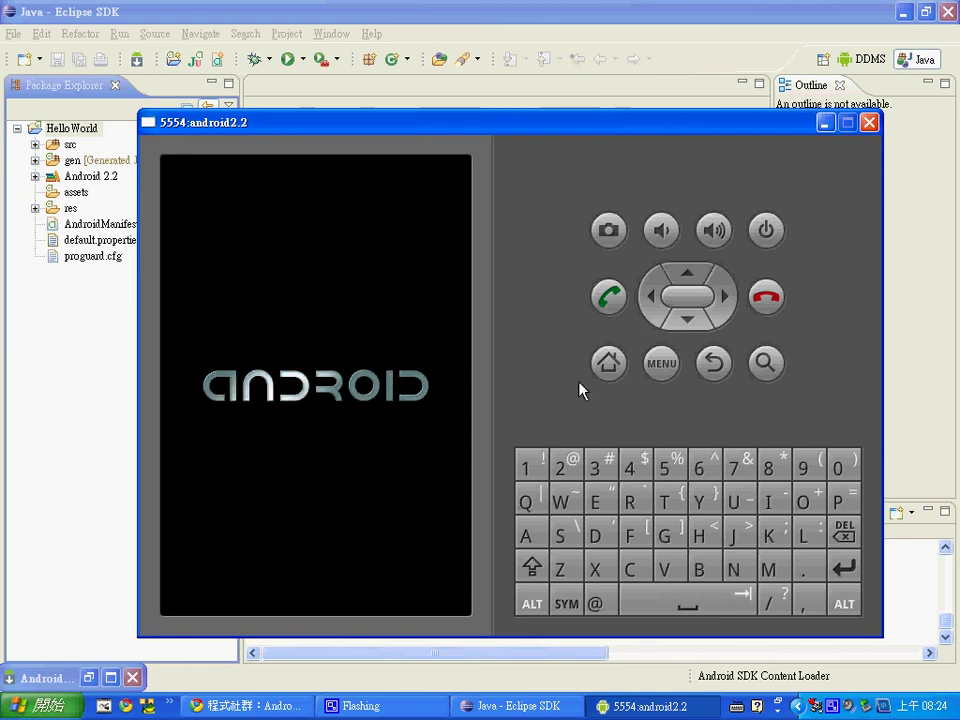
click(66, 128)
right_click(70, 129)
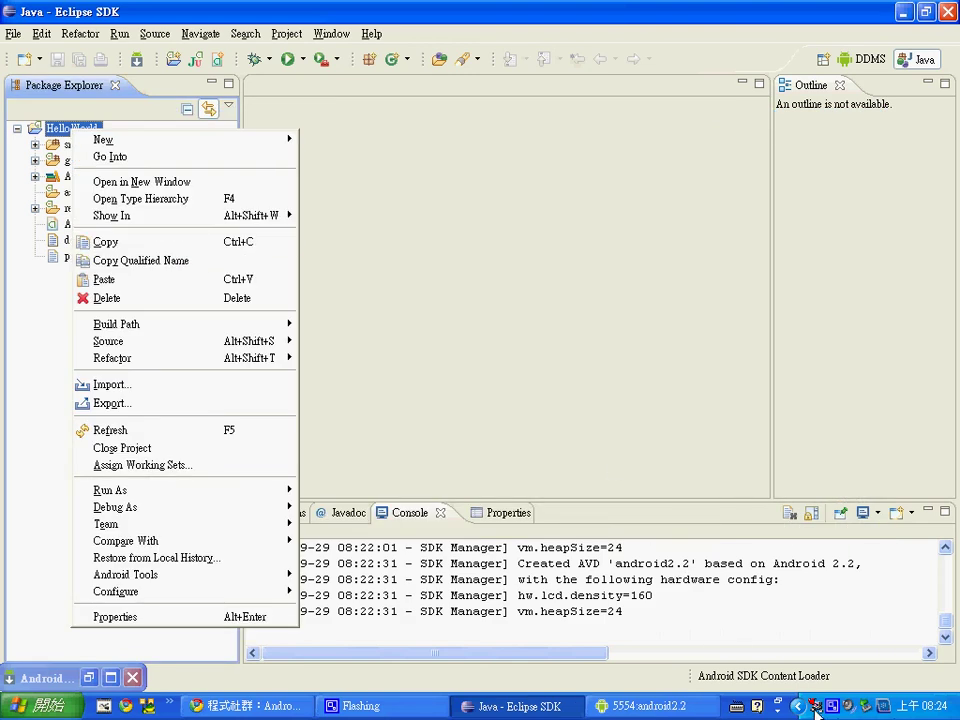
key(Escape)
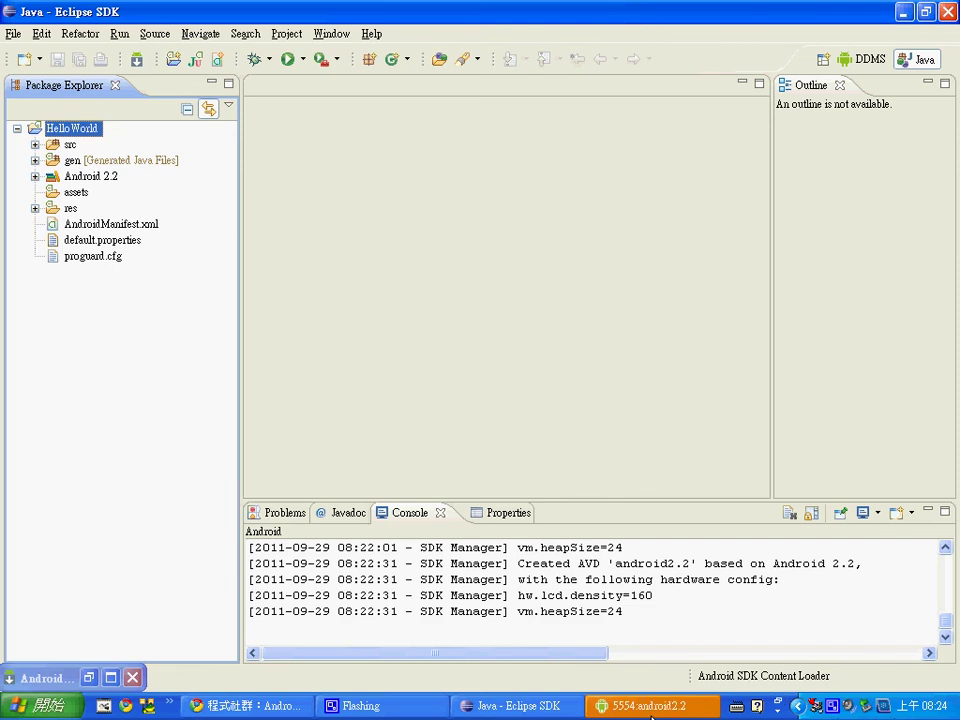
click(645, 706)
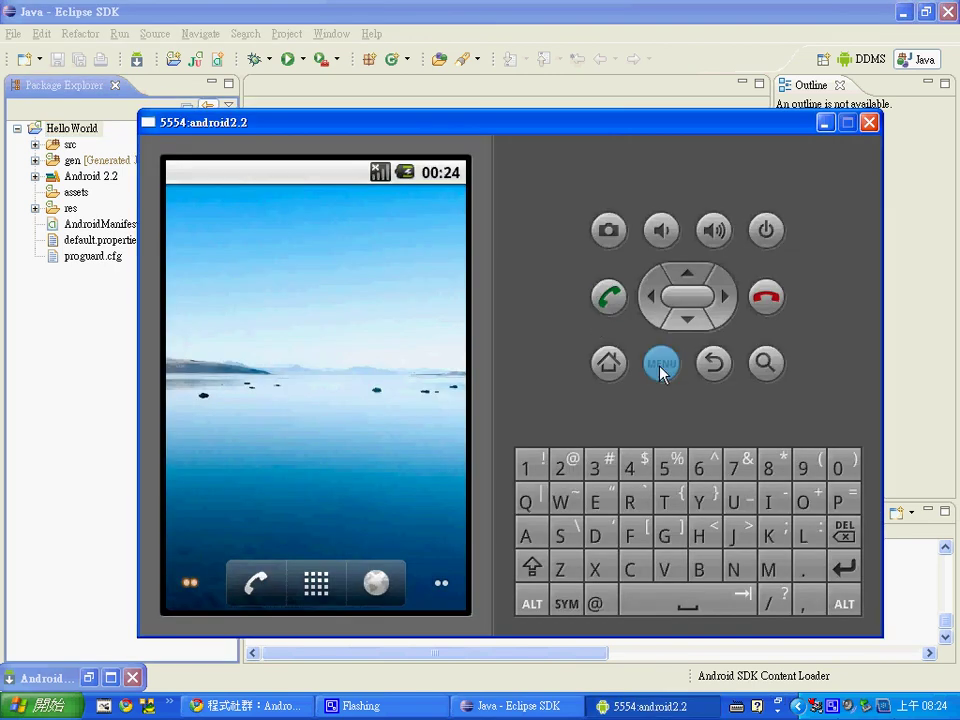
Run the HelloWorld project as an Android application on the started emulator.
click(80, 128)
right_click(82, 128)
mouse_move(288, 497)
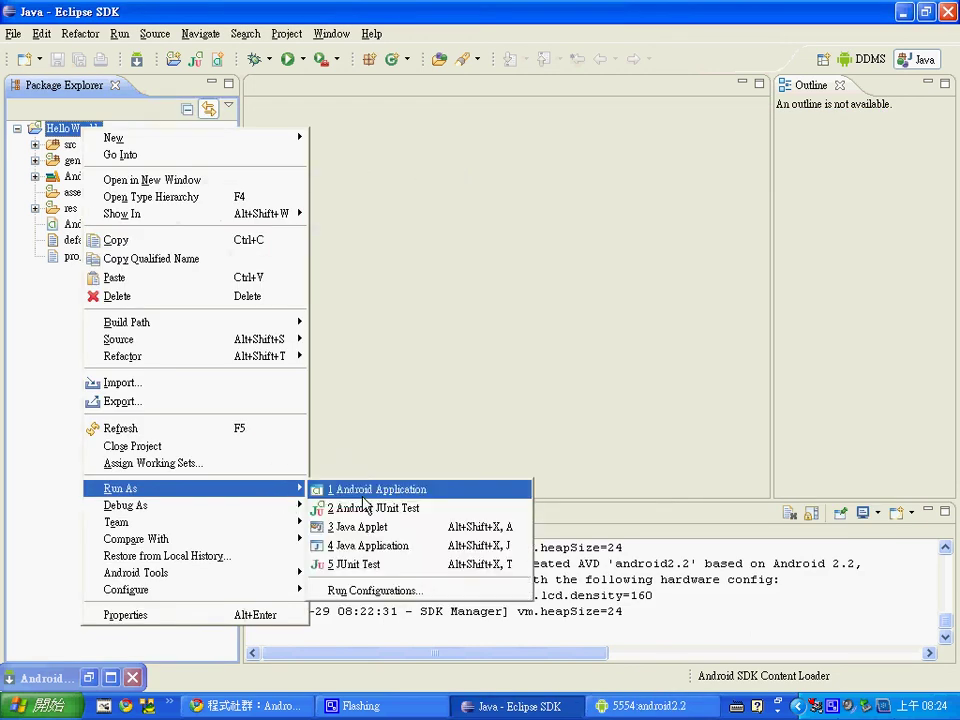